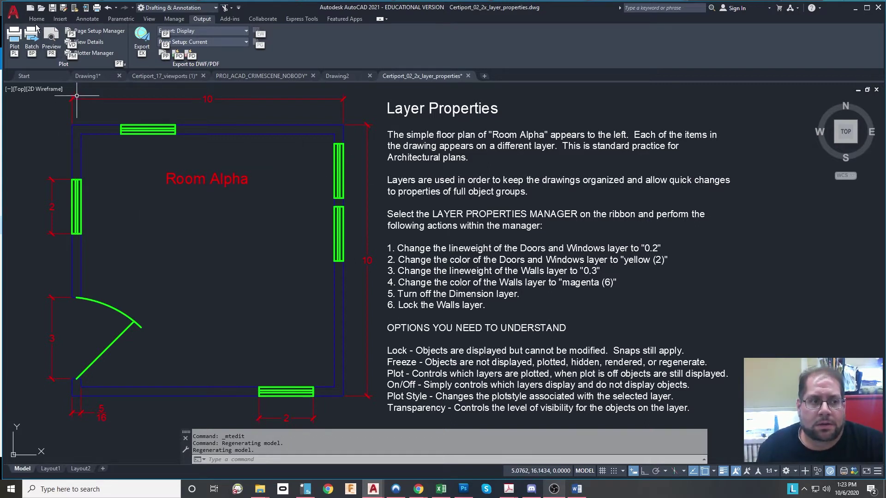
Step: Switch to the Home ribbon and check the drawing's layers in the Layer dropdown
{"action": "left_click", "coordinate": [37, 19]}
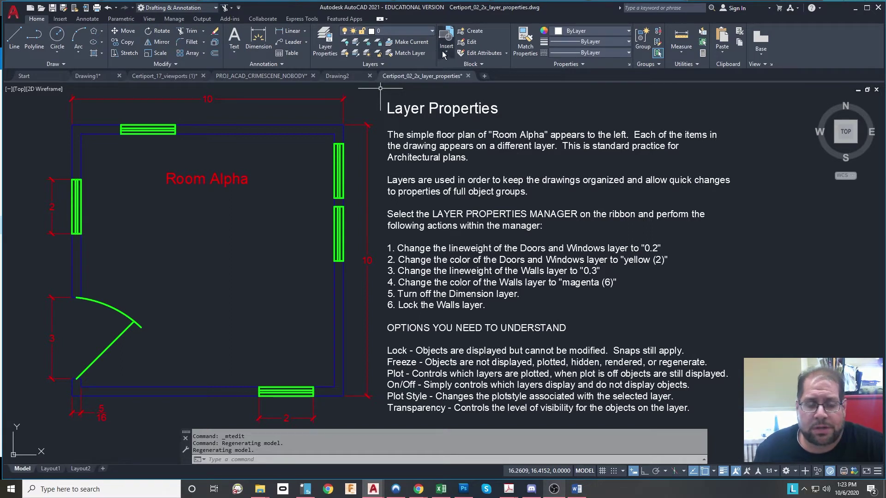
{"action": "left_click", "coordinate": [431, 33]}
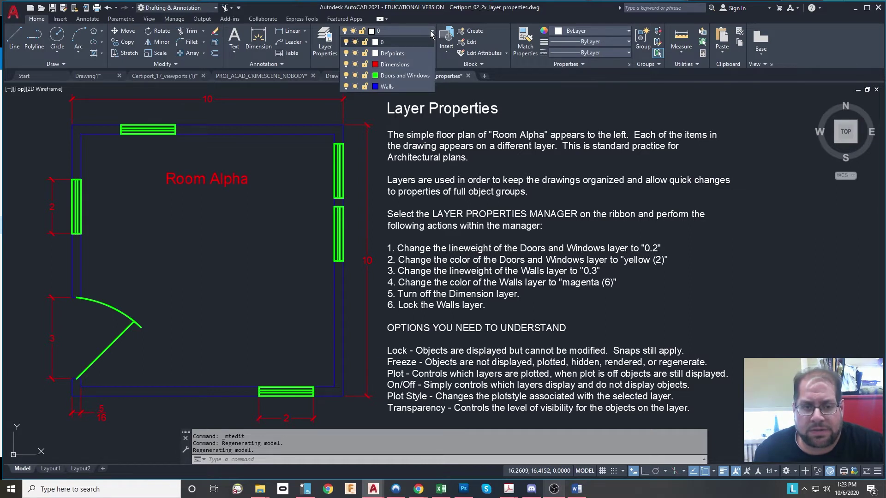
{"action": "left_click", "coordinate": [430, 30]}
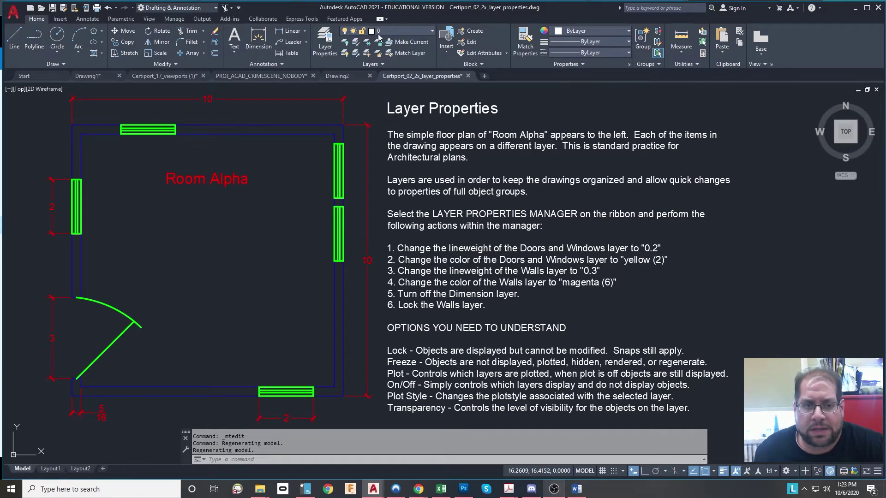
{"action": "left_click", "coordinate": [326, 46]}
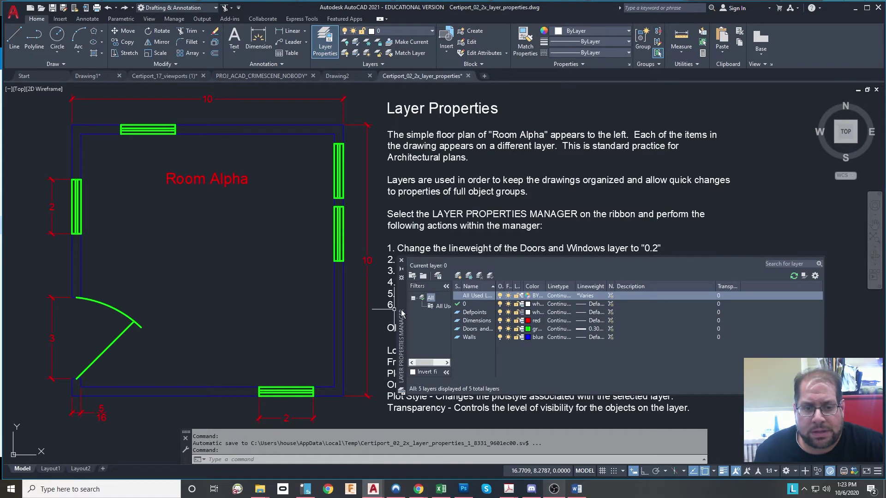
{"action": "mouse_move", "coordinate": [399, 315]}
{"action": "left_mouse_down"}
{"action": "mouse_move", "coordinate": [331, 258]}
{"action": "mouse_move", "coordinate": [170, 197]}
{"action": "mouse_move", "coordinate": [152, 222]}
{"action": "mouse_move", "coordinate": [173, 233]}
{"action": "left_mouse_up"}
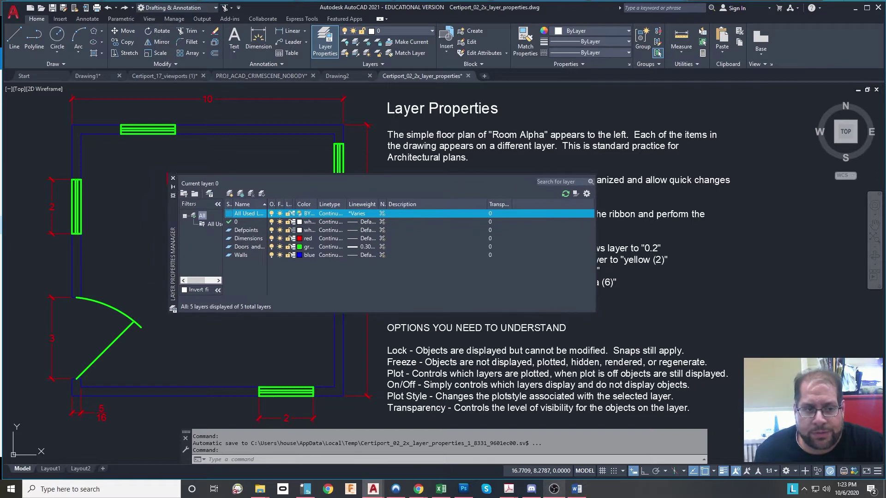
{"action": "left_click", "coordinate": [173, 178]}
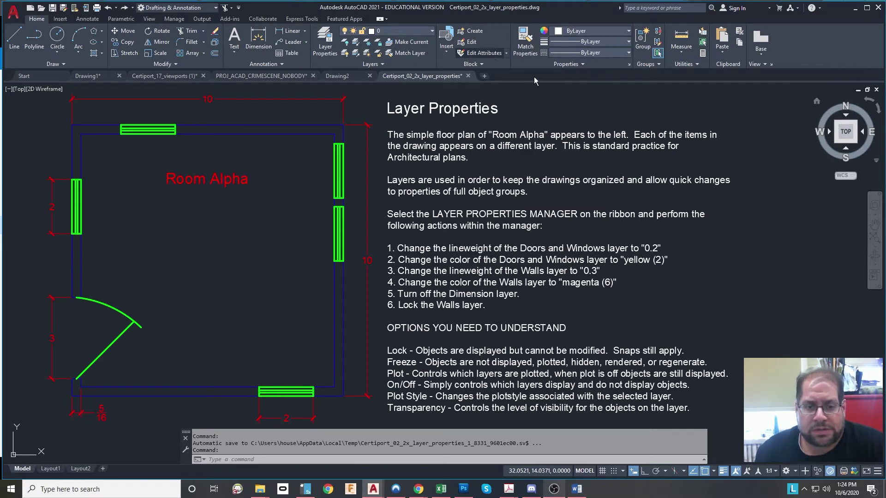
Step: In empty canvas beside the plan, draw a two-segment V-shaped line
{"action": "mouse_move", "coordinate": [749, 250]}
{"action": "middle_mouse_down"}
{"action": "mouse_move", "coordinate": [448, 263]}
{"action": "mouse_move", "coordinate": [120, 233]}
{"action": "middle_mouse_up"}
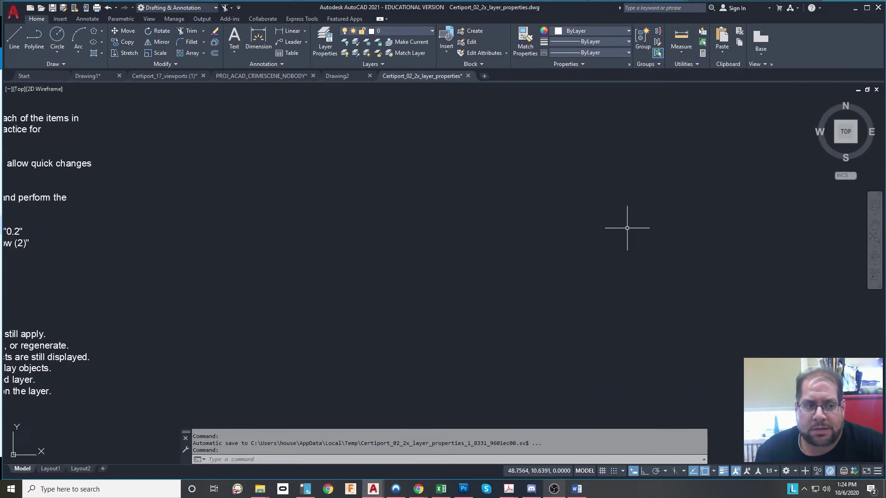
{"action": "mouse_move", "coordinate": [624, 230]}
{"action": "middle_mouse_down"}
{"action": "mouse_move", "coordinate": [480, 239]}
{"action": "mouse_move", "coordinate": [435, 220]}
{"action": "middle_mouse_up"}
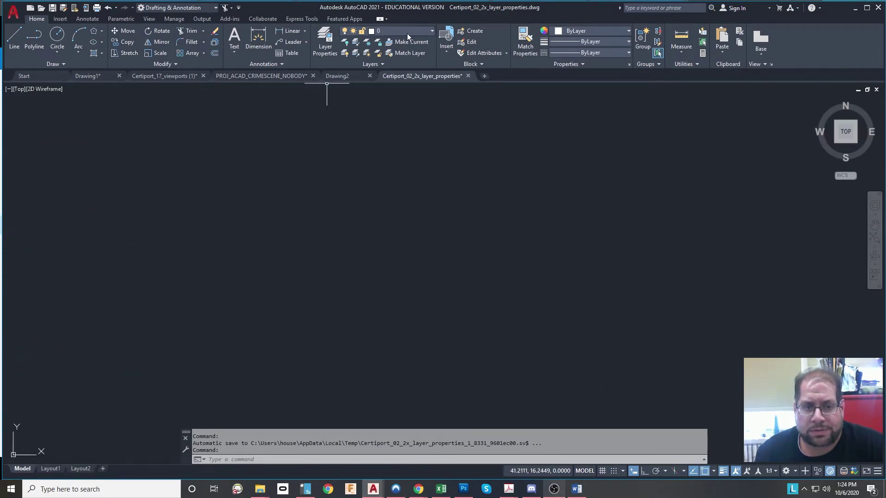
{"action": "left_click", "coordinate": [12, 38]}
{"action": "left_click", "coordinate": [229, 168]}
{"action": "left_click", "coordinate": [309, 312]}
{"action": "left_click", "coordinate": [361, 247]}
{"action": "key", "text": "Return"}
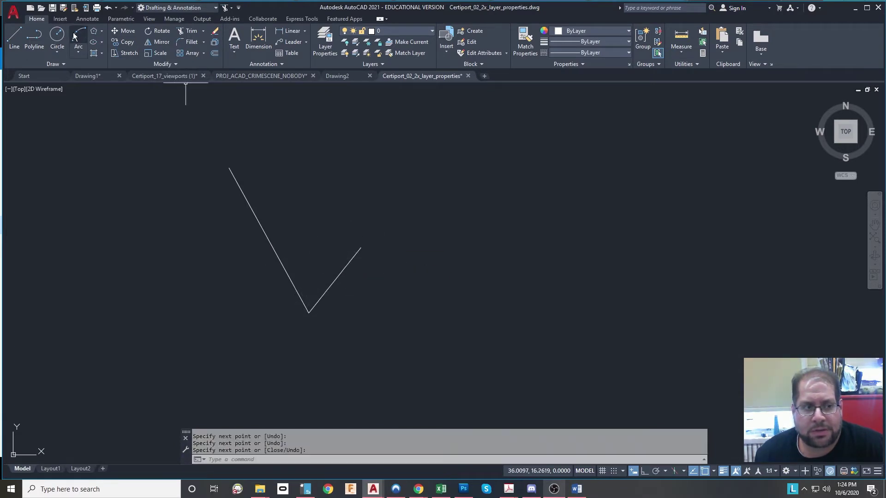
Step: Draw a circle by center and radius to the right of the V
{"action": "left_click", "coordinate": [58, 37]}
{"action": "left_click", "coordinate": [434, 201]}
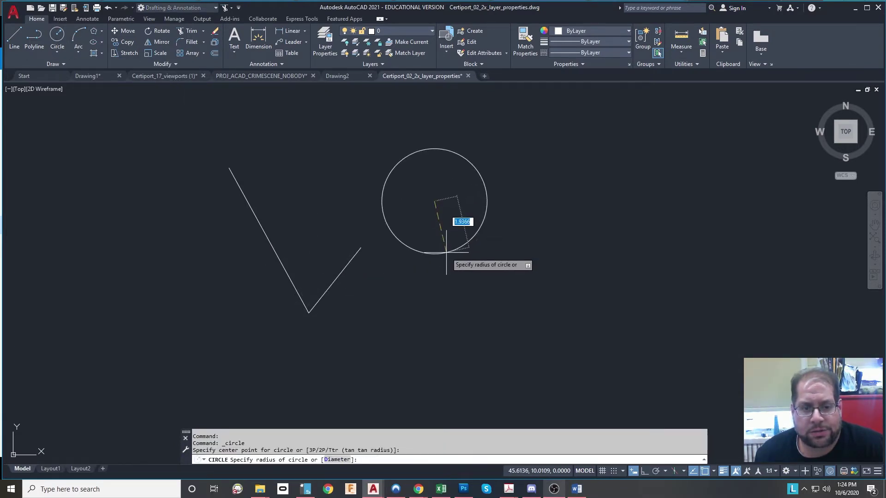
{"action": "left_click", "coordinate": [446, 252]}
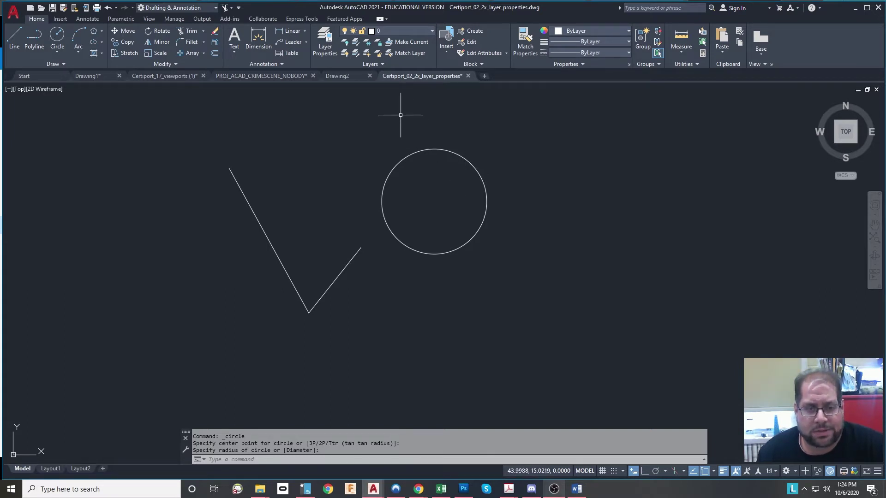
Step: In Layer Properties Manager, widen the Name and status columns and reverse-sort so Walls is first
{"action": "left_click", "coordinate": [327, 37]}
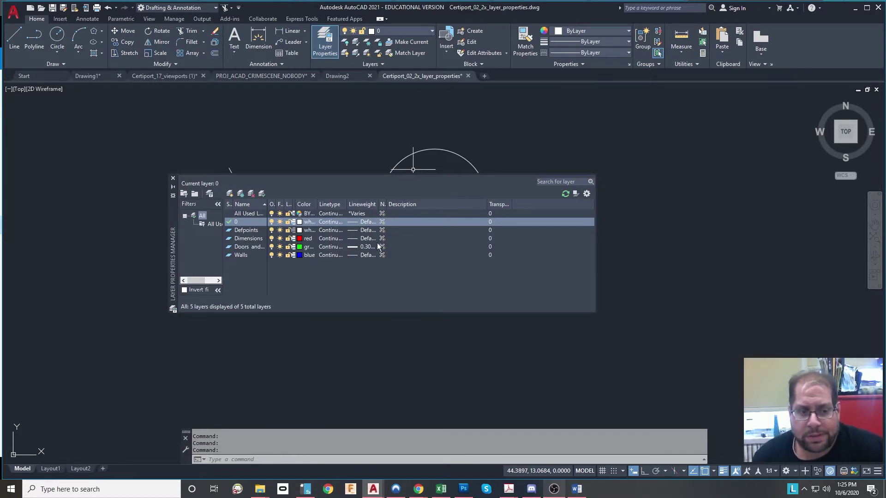
{"action": "left_click", "coordinate": [247, 231]}
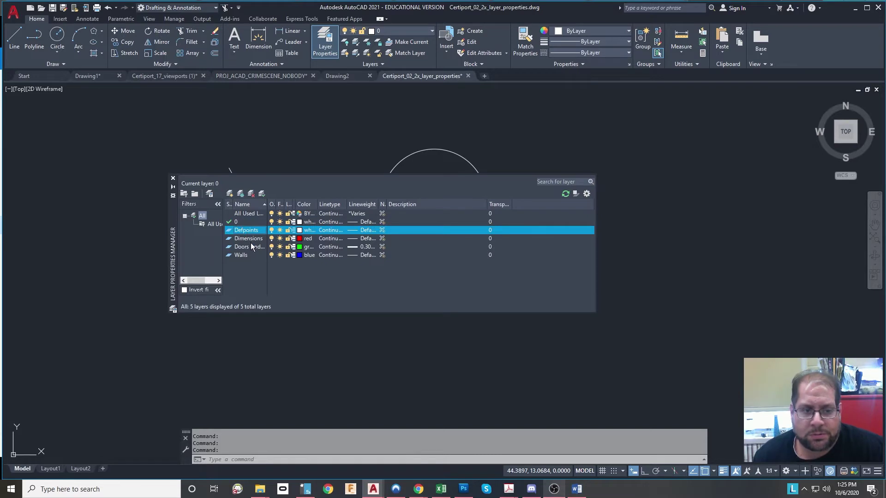
{"action": "left_click", "coordinate": [254, 241]}
{"action": "left_click", "coordinate": [258, 248]}
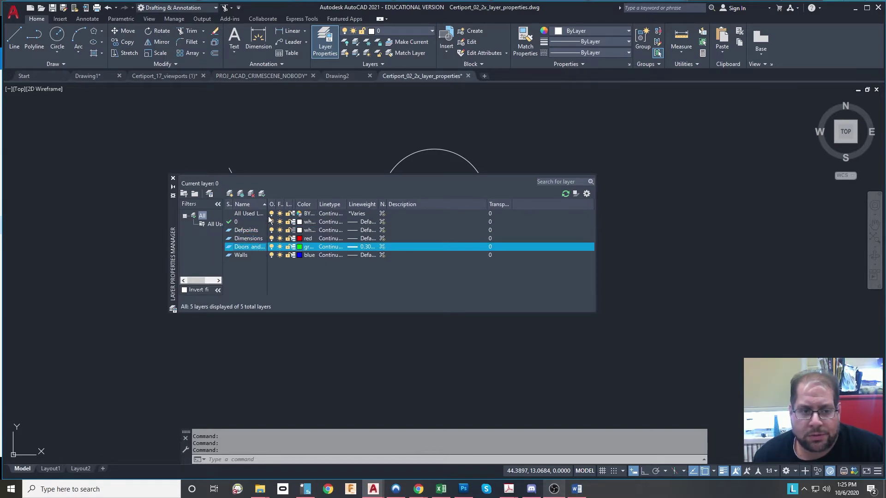
{"action": "left_click_drag", "start_coordinate": [267, 204], "coordinate": [305, 205]}
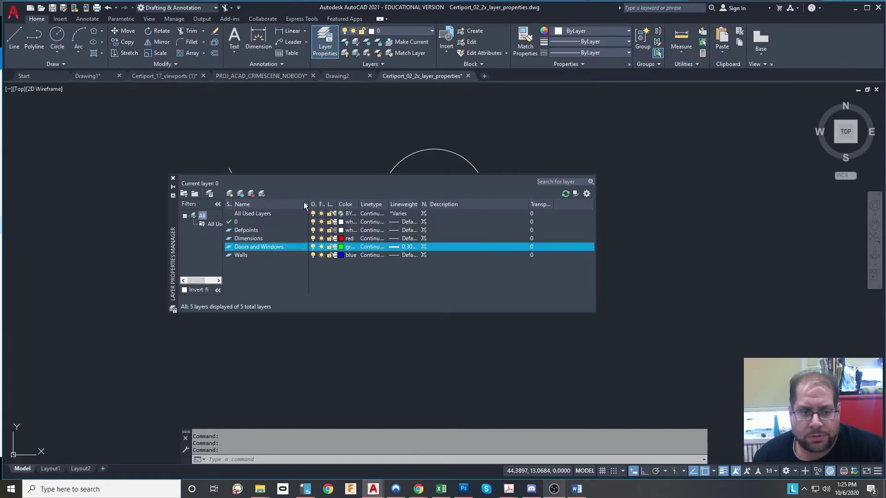
{"action": "left_click", "coordinate": [245, 253]}
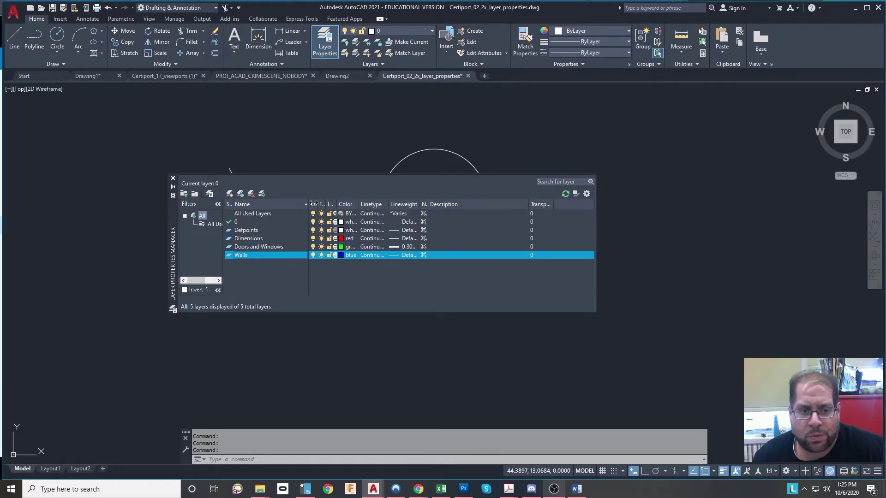
{"action": "left_click_drag", "start_coordinate": [316, 203], "coordinate": [552, 205]}
{"action": "left_click", "coordinate": [365, 204]}
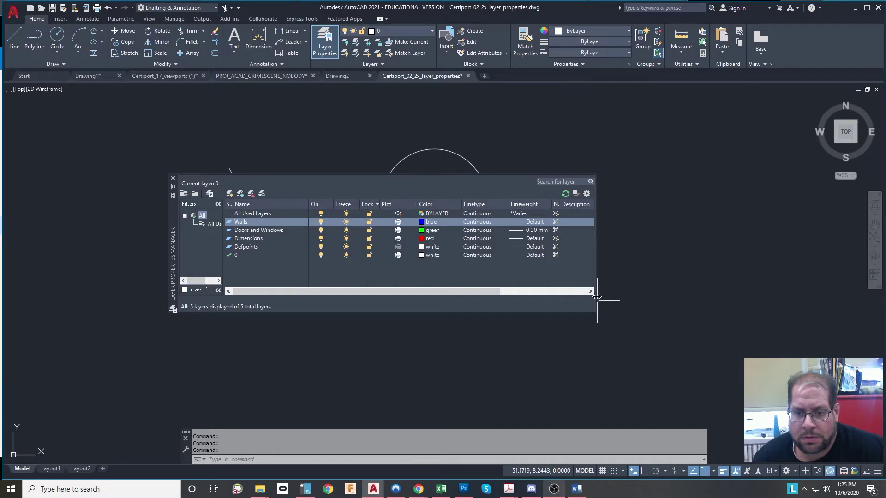
Step: Widen the layer palette and the Transparency and New VP Freeze column headers
{"action": "left_click_drag", "start_coordinate": [595, 297], "coordinate": [675, 298]}
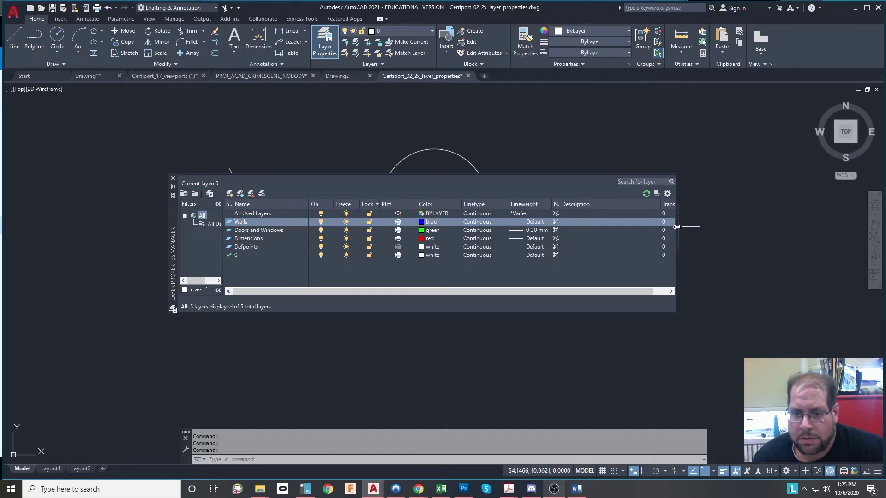
{"action": "left_click_drag", "start_coordinate": [677, 225], "coordinate": [832, 230]}
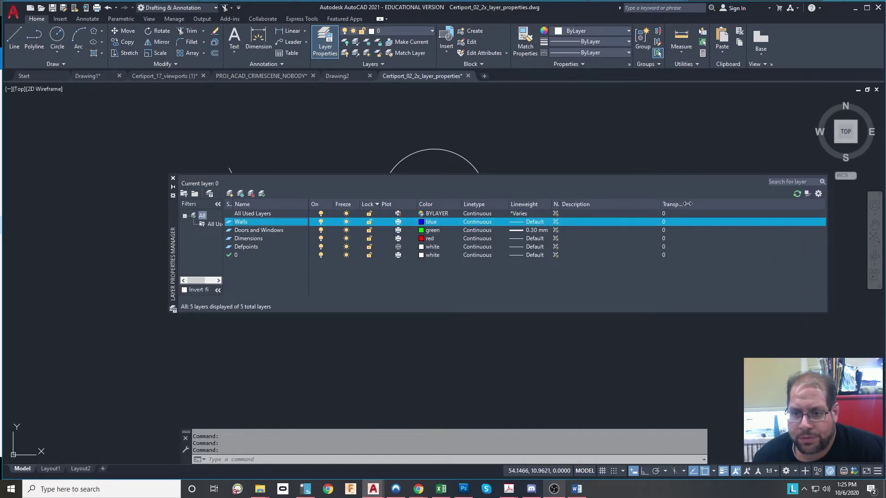
{"action": "left_click_drag", "start_coordinate": [686, 204], "coordinate": [755, 204]}
{"action": "left_click_drag", "start_coordinate": [560, 204], "coordinate": [600, 206]}
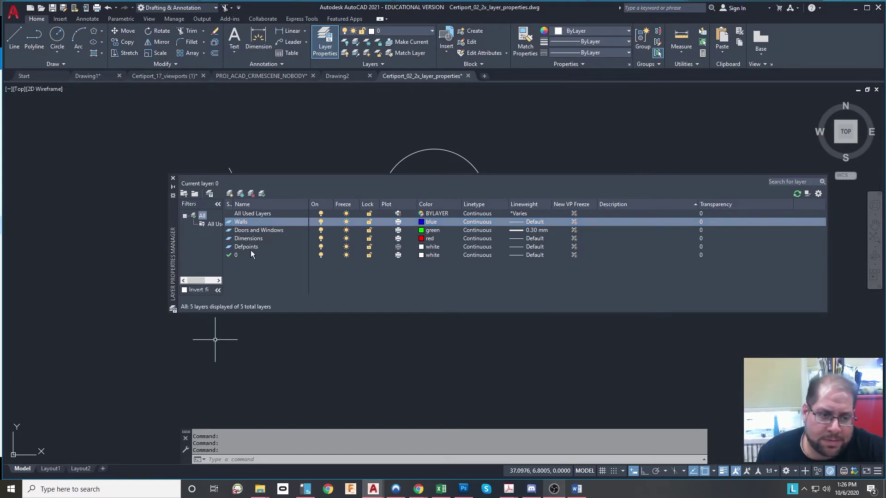
Step: Review layers 0, Dimensions, Doors and Windows, and Walls by selecting each row
{"action": "left_click", "coordinate": [236, 255]}
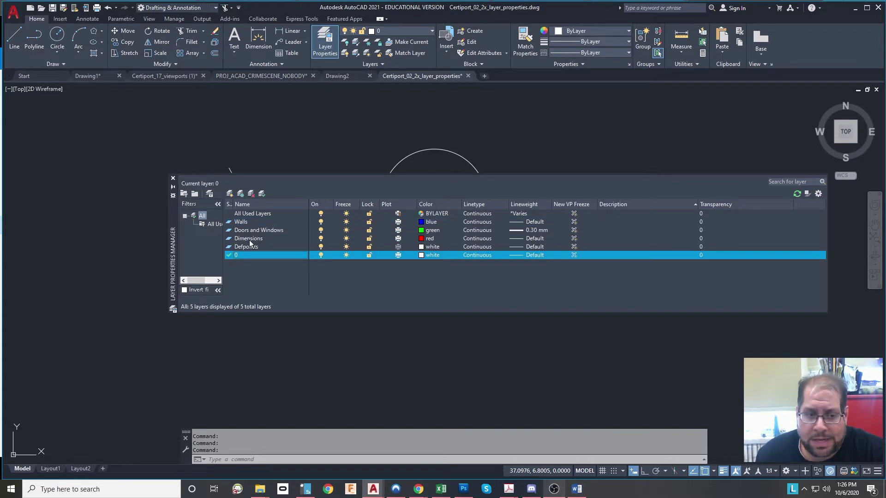
{"action": "left_click", "coordinate": [250, 239]}
{"action": "left_click", "coordinate": [258, 233]}
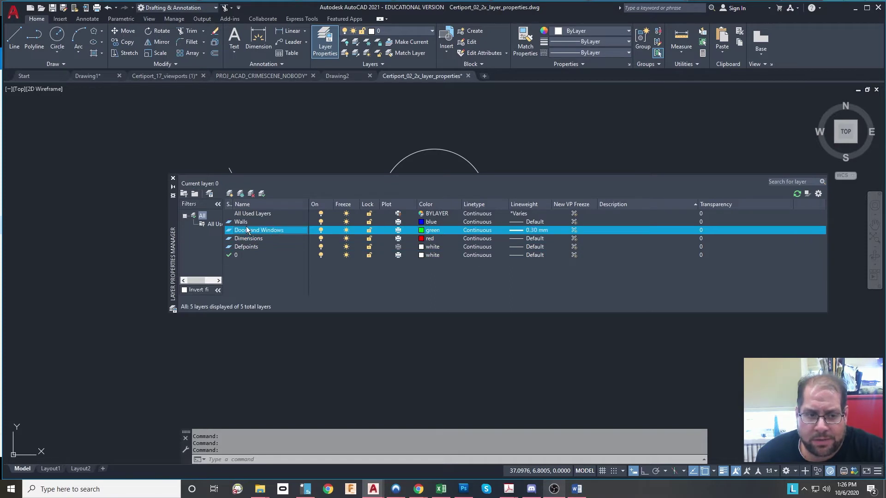
{"action": "left_click", "coordinate": [244, 223]}
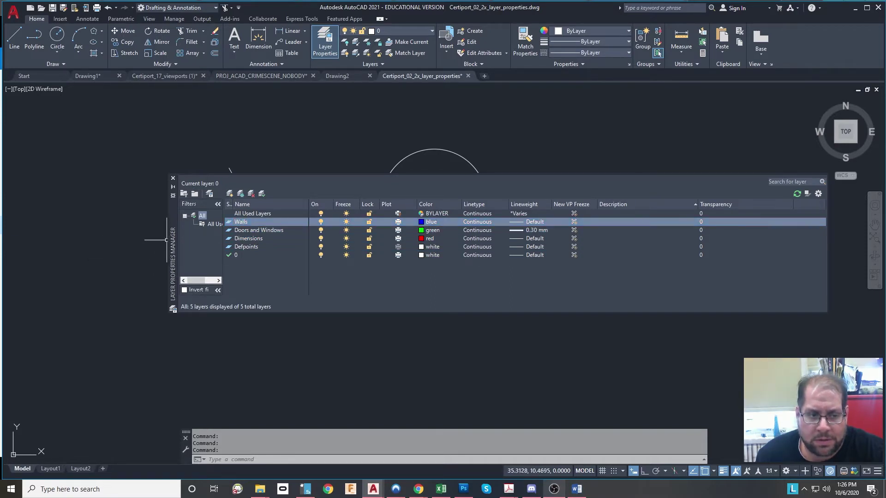
{"action": "left_click", "coordinate": [248, 237]}
{"action": "left_click", "coordinate": [246, 230]}
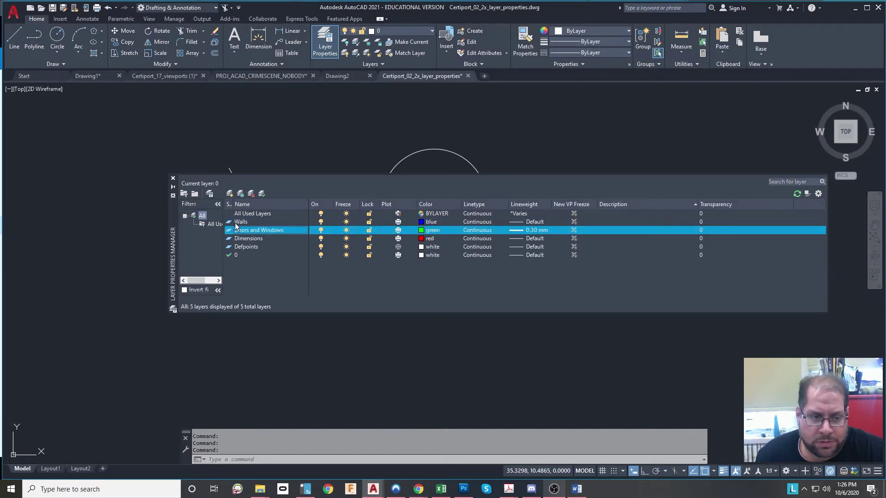
{"action": "left_click", "coordinate": [236, 224]}
{"action": "left_click", "coordinate": [246, 239]}
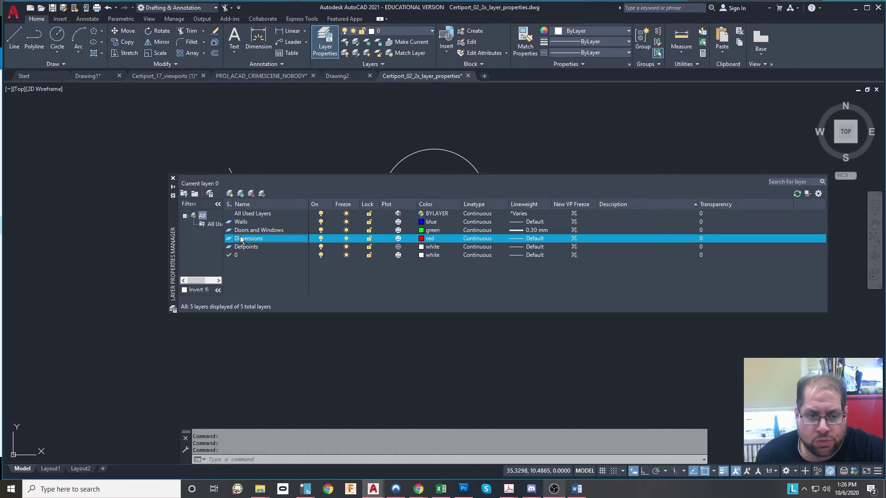
{"action": "mouse_move", "coordinate": [175, 236]}
{"action": "left_mouse_down"}
{"action": "mouse_move", "coordinate": [176, 131]}
{"action": "mouse_move", "coordinate": [117, 106]}
{"action": "left_mouse_up"}
{"action": "mouse_move", "coordinate": [129, 263]}
{"action": "middle_mouse_down"}
{"action": "mouse_move", "coordinate": [342, 262]}
{"action": "mouse_move", "coordinate": [836, 235]}
{"action": "middle_mouse_up"}
{"action": "mouse_move", "coordinate": [352, 286]}
{"action": "middle_mouse_down"}
{"action": "mouse_move", "coordinate": [495, 306]}
{"action": "mouse_move", "coordinate": [459, 299]}
{"action": "middle_mouse_up"}
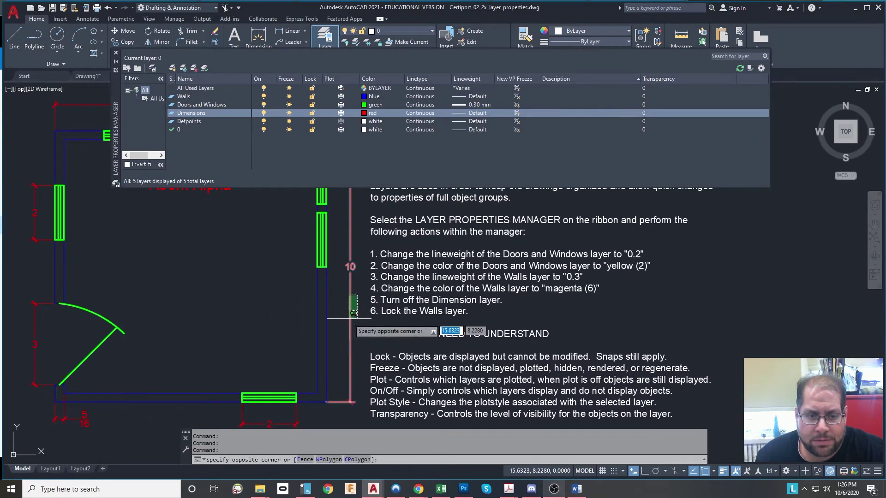
{"action": "left_click", "coordinate": [350, 295]}
{"action": "left_click", "coordinate": [98, 418]}
{"action": "left_click", "coordinate": [73, 431]}
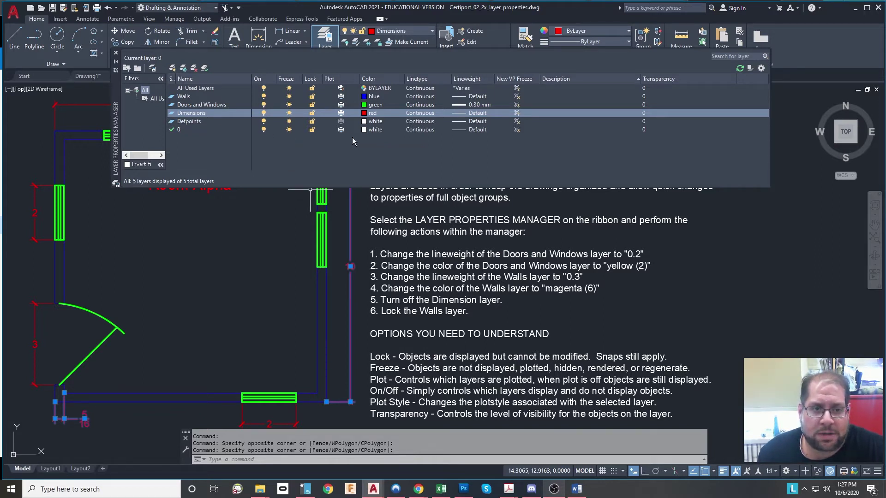
{"action": "key", "text": "Escape"}
{"action": "key", "text": "Escape"}
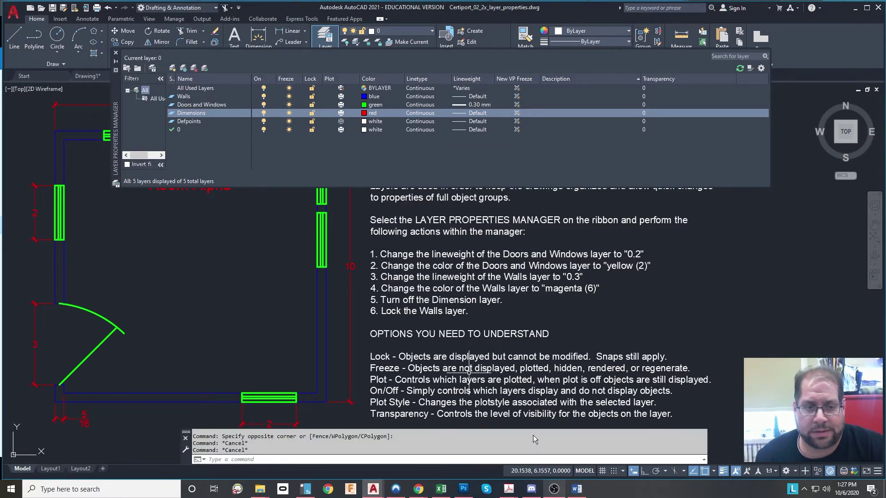
{"action": "key", "text": "Escape"}
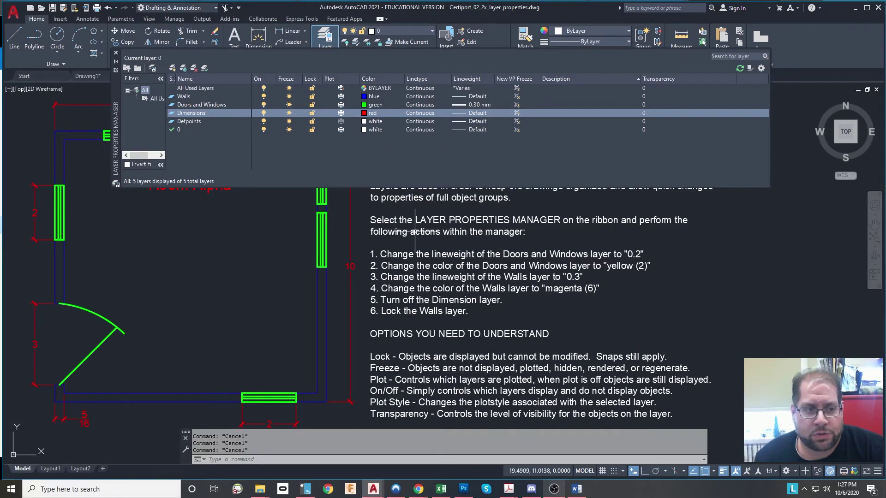
Step: Close the layer manager, pan to the V and circle, and make Doors and Windows current
{"action": "left_click", "coordinate": [116, 53]}
{"action": "middle_click_drag", "start_coordinate": [601, 253], "coordinate": [281, 242]}
{"action": "middle_click_drag", "start_coordinate": [617, 191], "coordinate": [255, 166]}
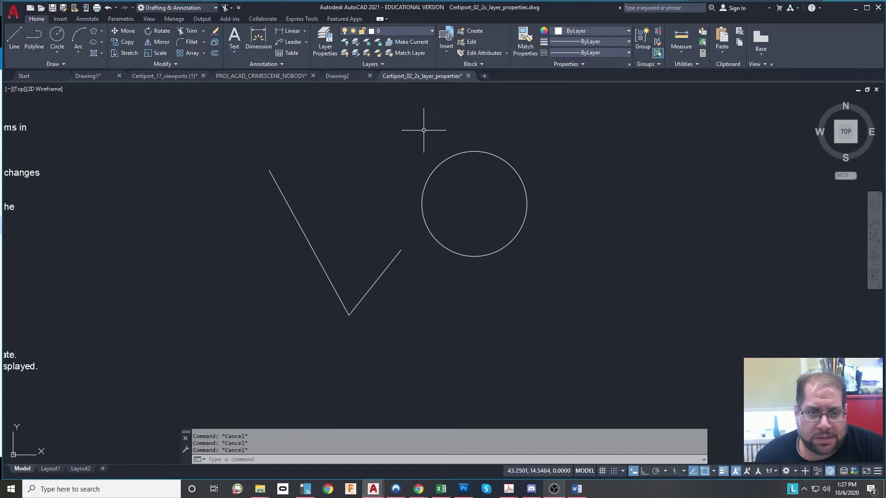
{"action": "middle_click_drag", "start_coordinate": [451, 184], "coordinate": [378, 201]}
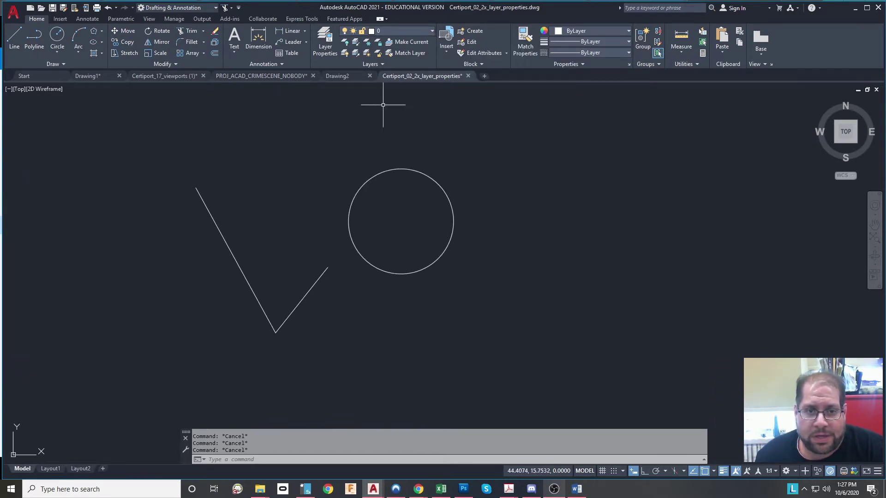
{"action": "left_click", "coordinate": [432, 32]}
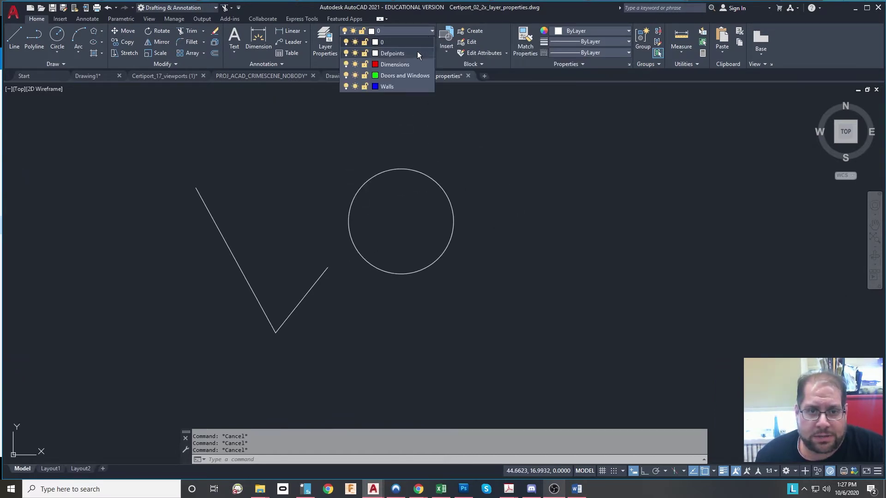
{"action": "left_click", "coordinate": [404, 79]}
Step: Draw a closed five-segment green outline above the shapes on the Doors and Windows layer
{"action": "left_click", "coordinate": [14, 37]}
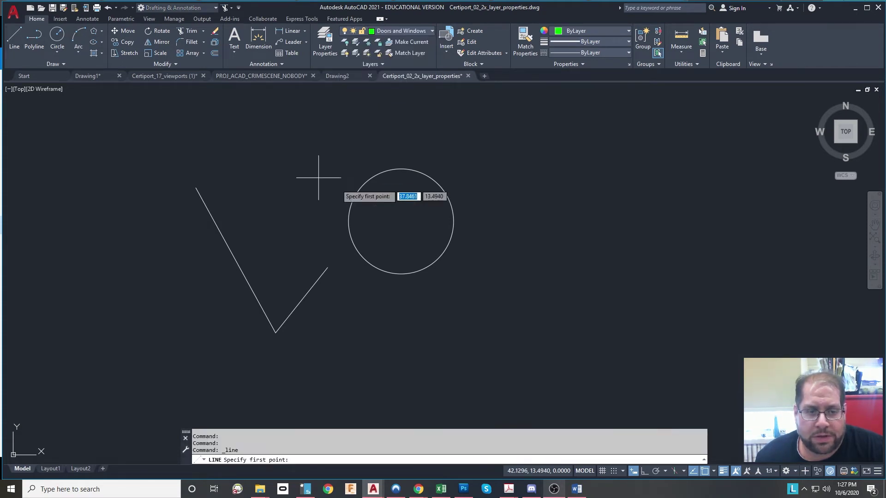
{"action": "left_click", "coordinate": [303, 146]}
{"action": "left_click", "coordinate": [289, 196]}
{"action": "left_click", "coordinate": [236, 123]}
{"action": "left_click", "coordinate": [392, 117]}
{"action": "left_click", "coordinate": [448, 149]}
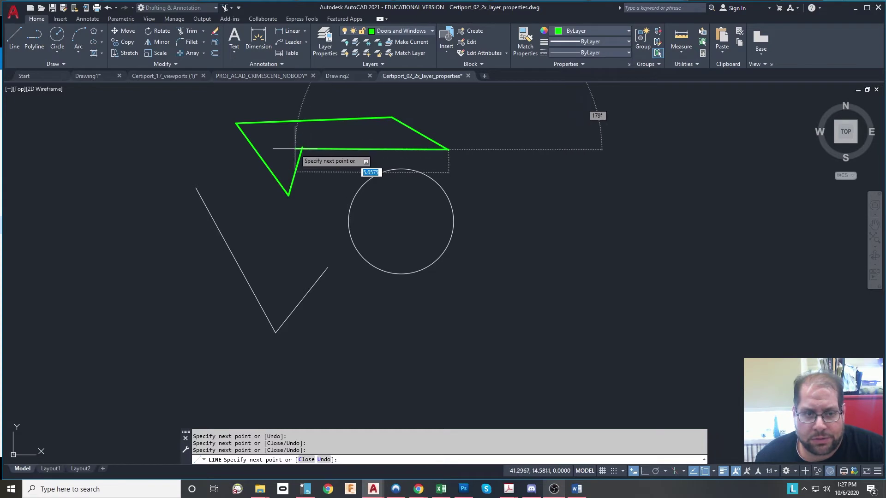
{"action": "left_click", "coordinate": [302, 147]}
{"action": "key", "text": "Escape"}
{"action": "key", "text": "Escape"}
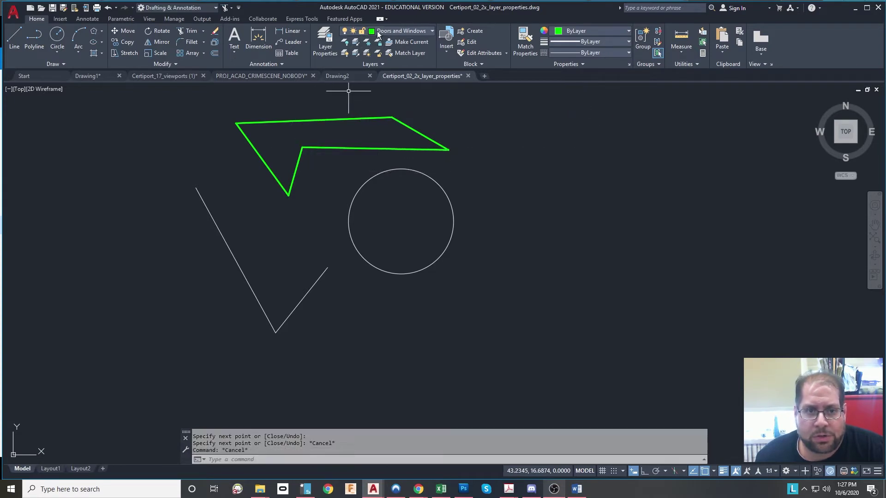
{"action": "left_click", "coordinate": [377, 32]}
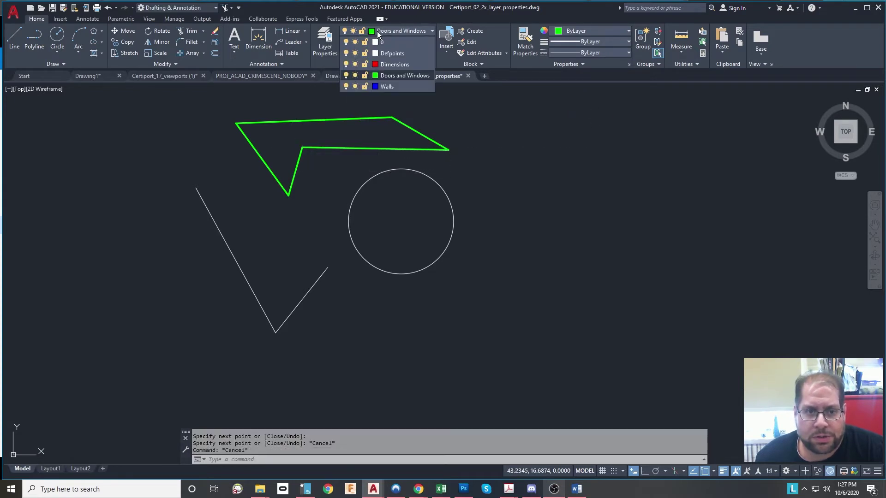
{"action": "left_click", "coordinate": [383, 74]}
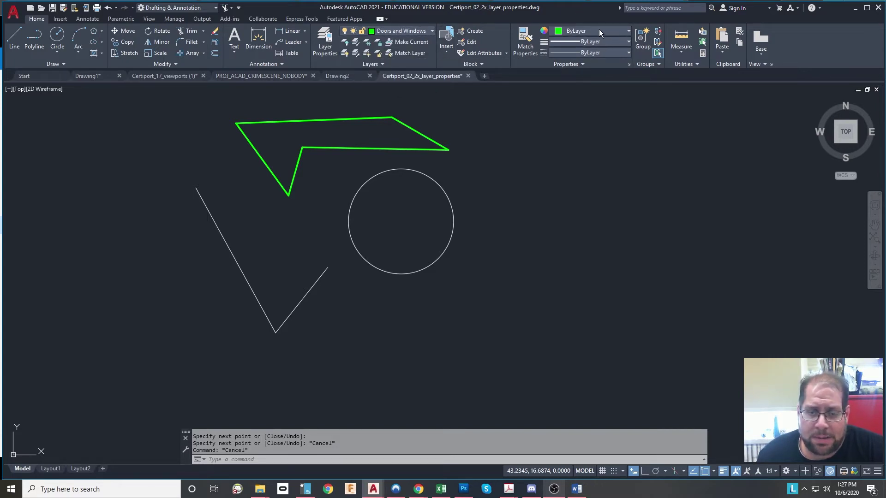
{"action": "left_click", "coordinate": [628, 31]}
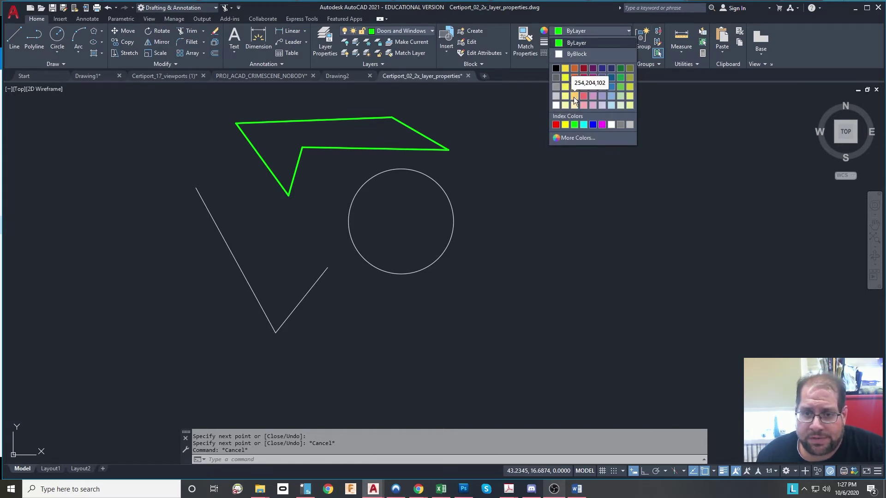
Step: Set the object colour to Magenta and draw a small circle right of the outline
{"action": "key", "text": "Escape"}
{"action": "left_click", "coordinate": [597, 32]}
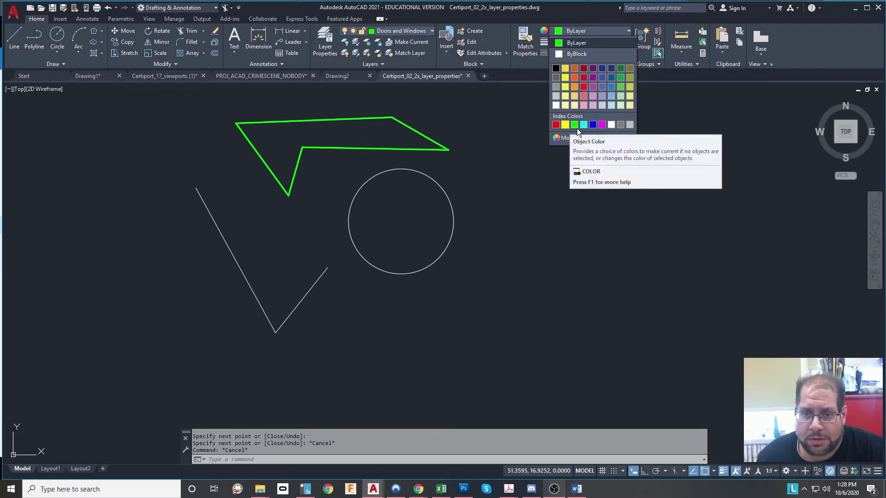
{"action": "left_click", "coordinate": [604, 124]}
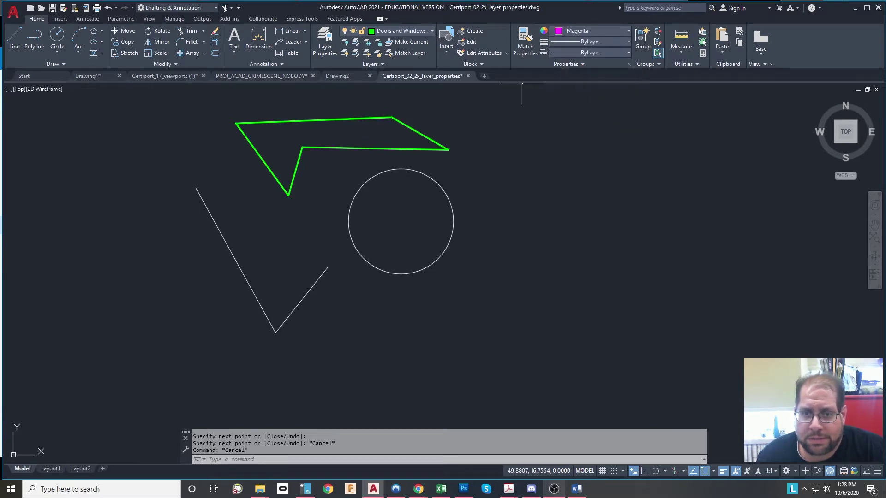
{"action": "left_click", "coordinate": [65, 44]}
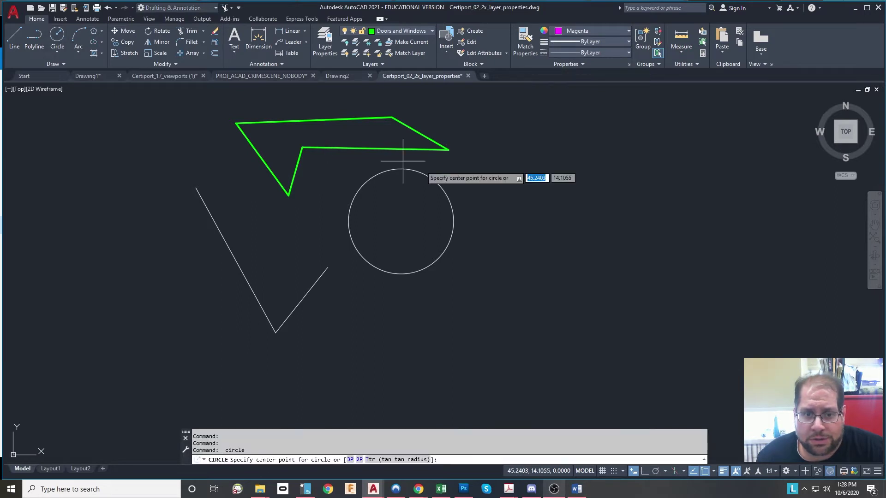
{"action": "left_click", "coordinate": [510, 131]}
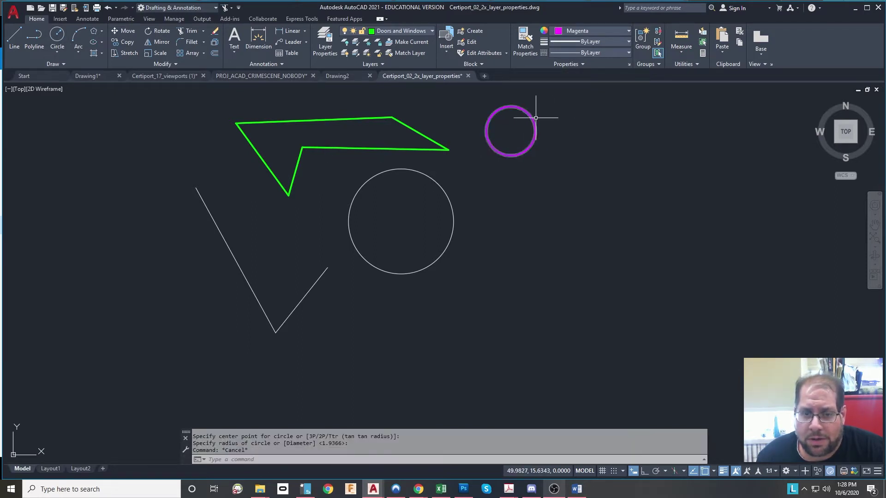
Step: Reset object colour to ByLayer, leaving lineweight and linetype at ByLayer
{"action": "left_click", "coordinate": [583, 29]}
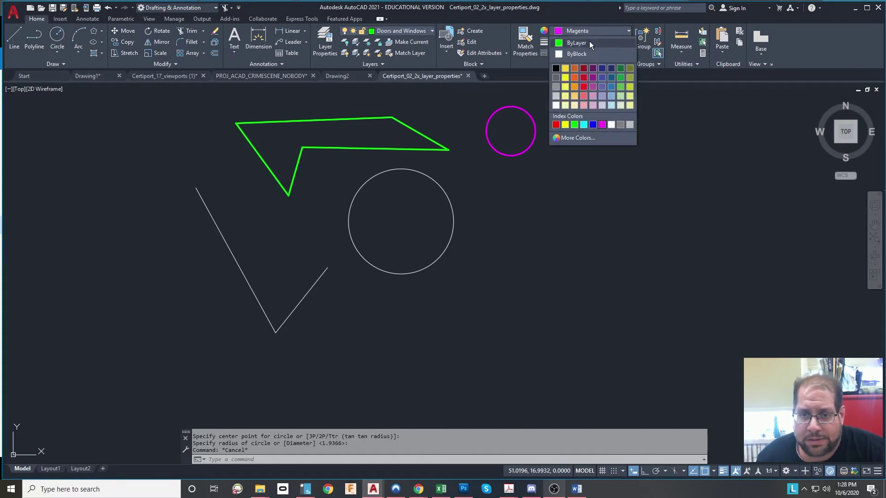
{"action": "left_click", "coordinate": [589, 43]}
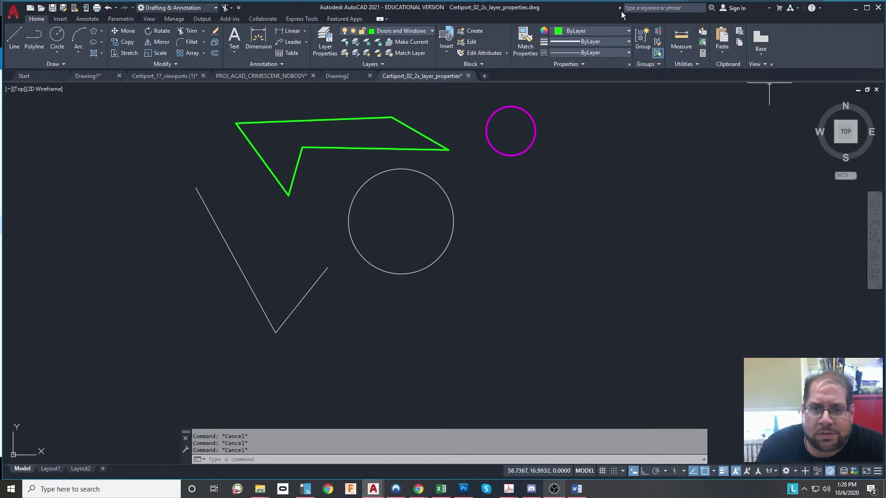
{"action": "left_click", "coordinate": [610, 30]}
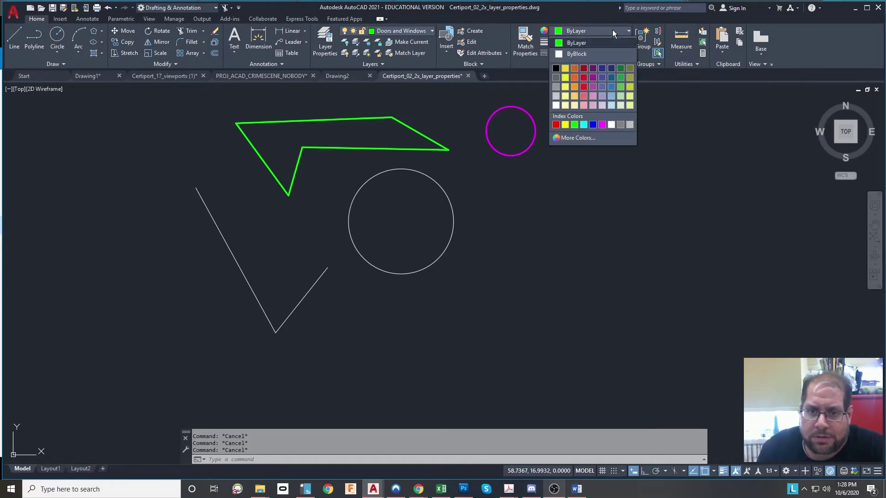
{"action": "left_click", "coordinate": [603, 39]}
{"action": "left_click", "coordinate": [597, 40]}
{"action": "left_click", "coordinate": [591, 40]}
{"action": "left_click", "coordinate": [595, 52]}
{"action": "left_click", "coordinate": [597, 54]}
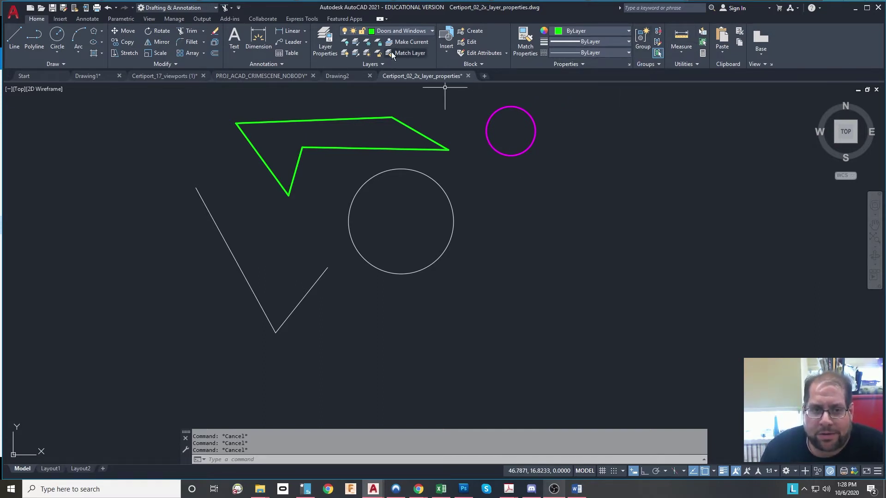
Step: Briefly open and close the Layer Properties Manager from the layer list
{"action": "left_click", "coordinate": [392, 32]}
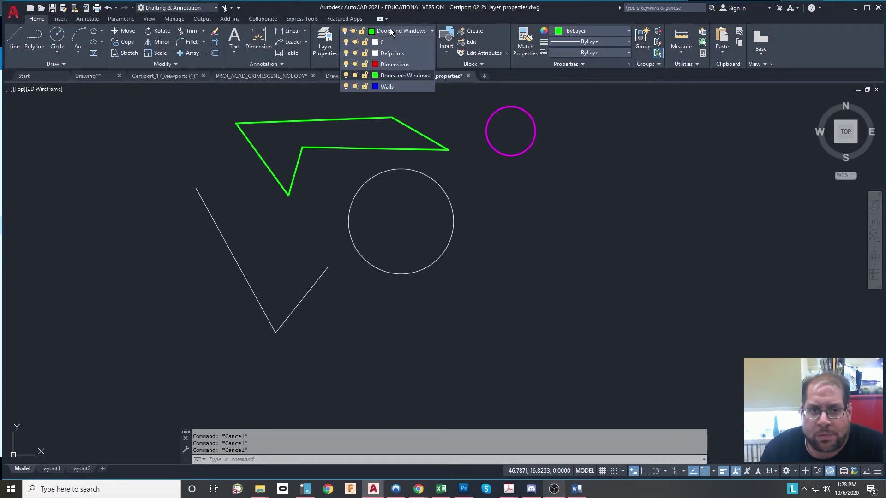
{"action": "left_click", "coordinate": [327, 44]}
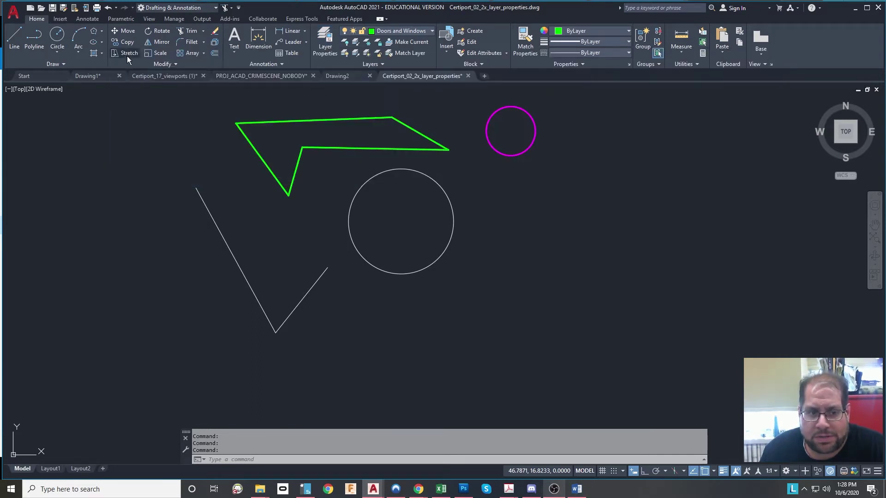
{"action": "left_click", "coordinate": [115, 52]}
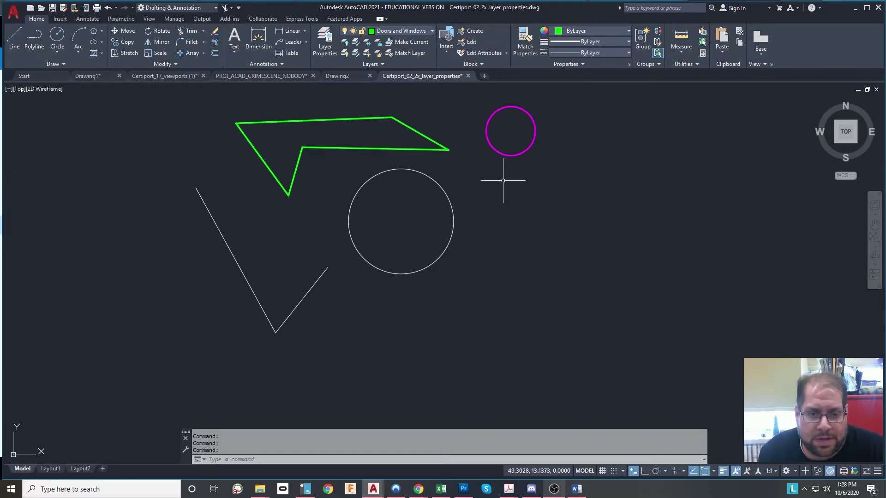
Step: Select the green outline and move it onto the Walls layer
{"action": "left_click", "coordinate": [439, 126]}
{"action": "left_click", "coordinate": [338, 143]}
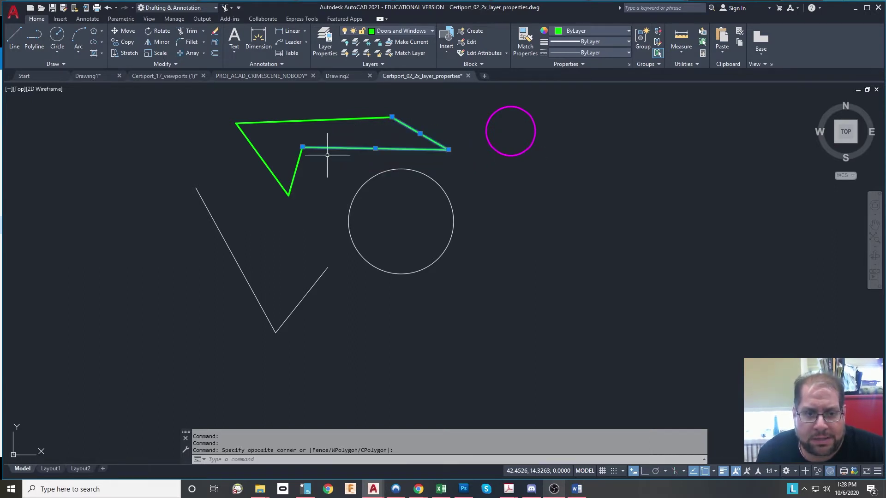
{"action": "left_click", "coordinate": [330, 114]}
{"action": "left_click", "coordinate": [252, 214]}
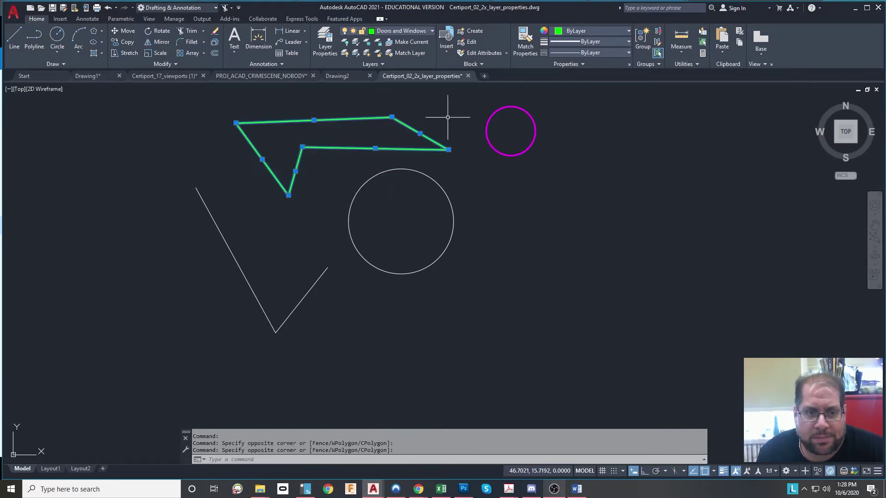
{"action": "left_click", "coordinate": [430, 30]}
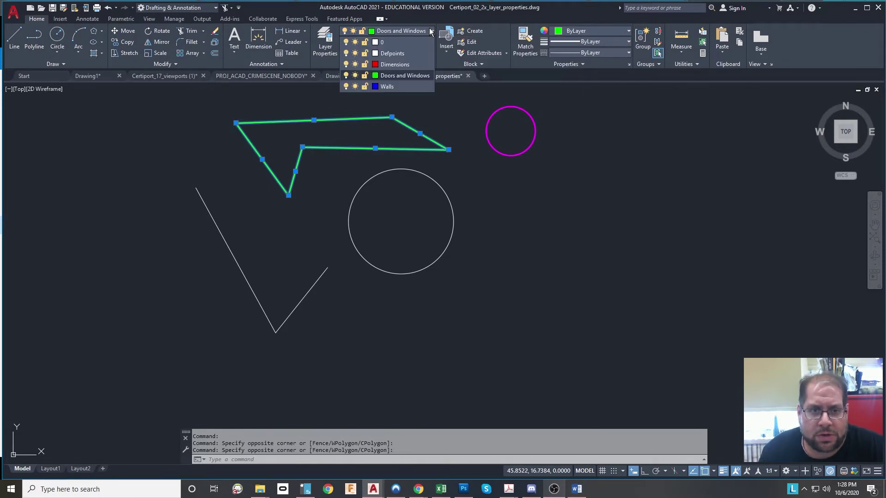
{"action": "left_click", "coordinate": [386, 87]}
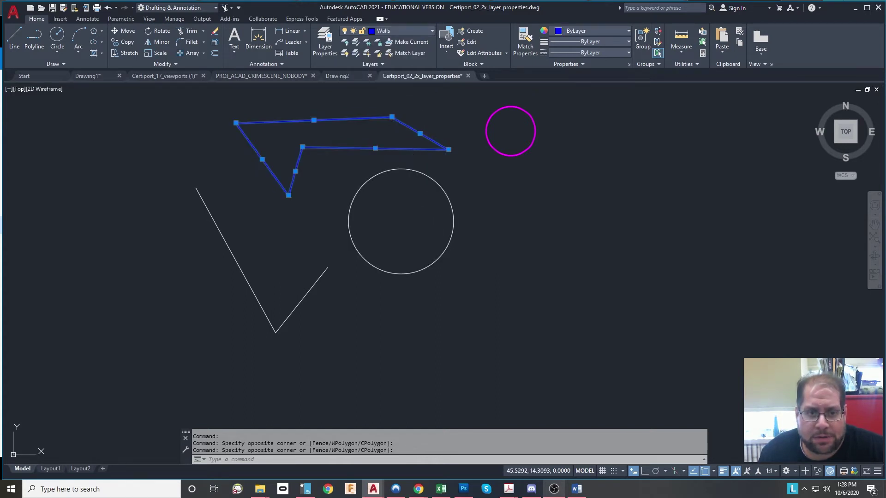
{"action": "key", "text": "Escape"}
{"action": "key", "text": "Escape"}
{"action": "key", "text": "Escape"}
Step: Select the slanted lines of the V, then cancel the selection
{"action": "left_click", "coordinate": [439, 110]}
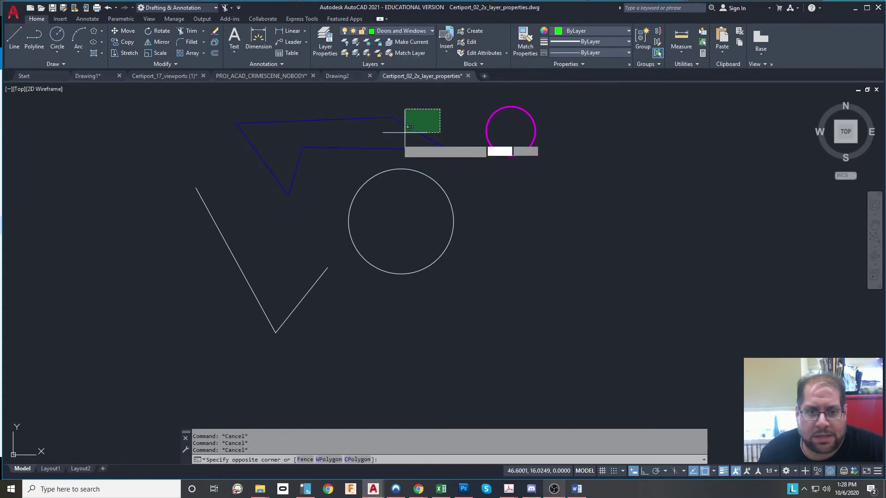
{"action": "left_click", "coordinate": [452, 124]}
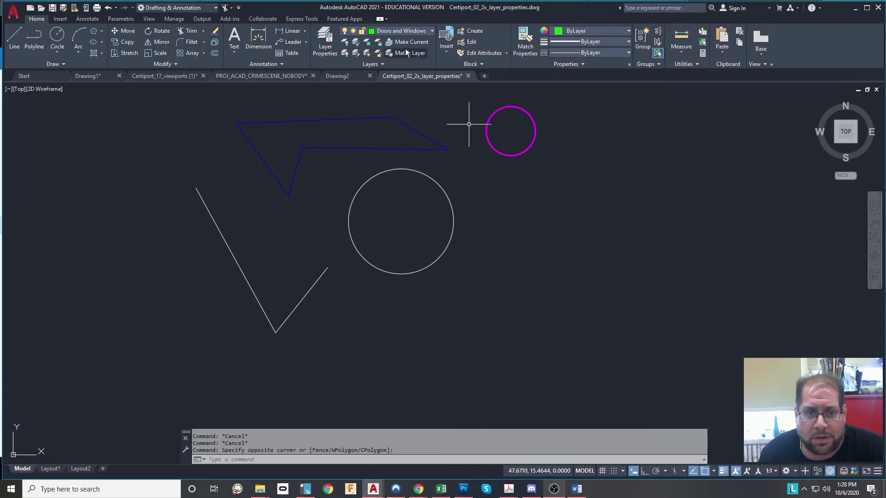
{"action": "left_click", "coordinate": [443, 121]}
{"action": "left_click", "coordinate": [407, 135]}
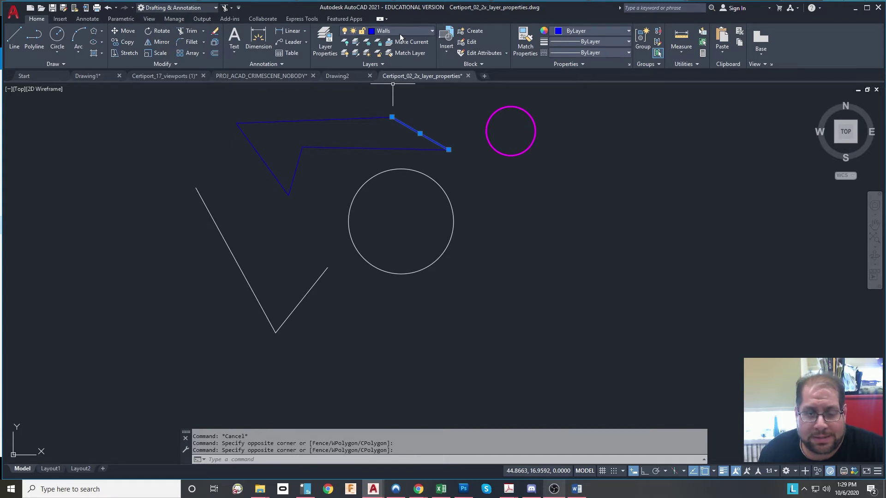
{"action": "key", "text": "Escape"}
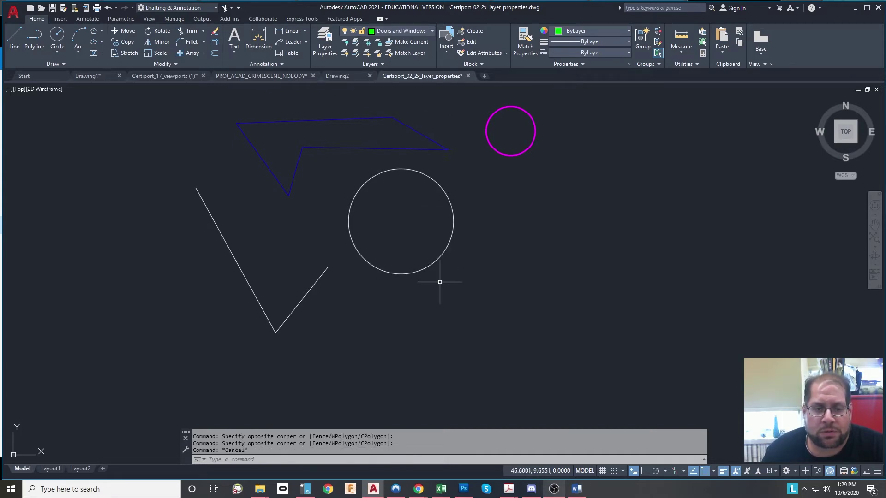
Step: Move the white circle onto the Dimensions layer so it turns red
{"action": "left_click", "coordinate": [445, 329]}
{"action": "left_click", "coordinate": [376, 238]}
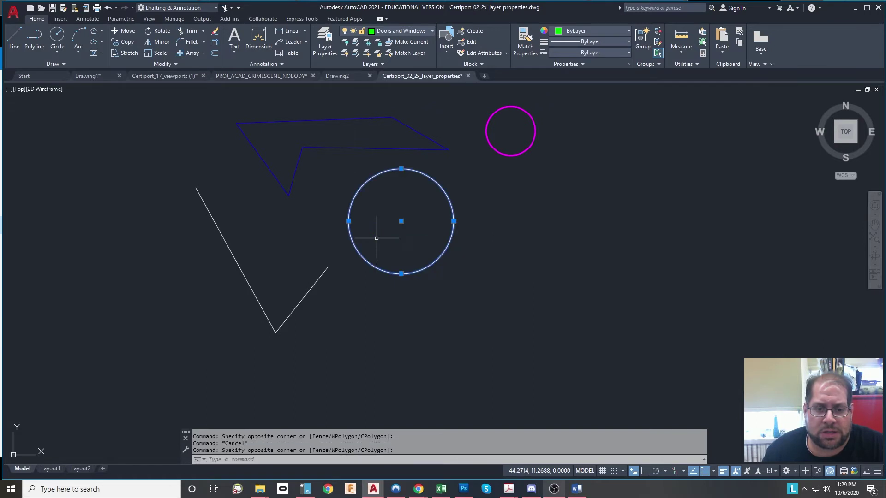
{"action": "left_click", "coordinate": [431, 31]}
{"action": "left_click", "coordinate": [401, 66]}
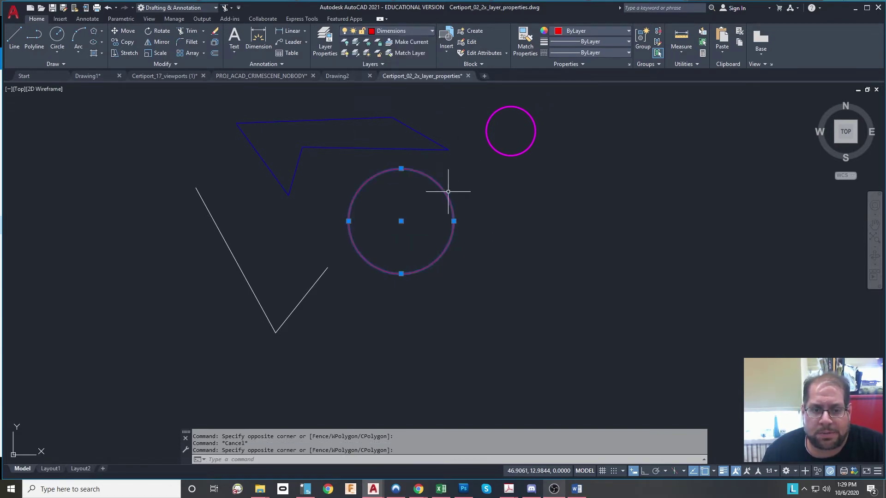
{"action": "key", "text": "Escape"}
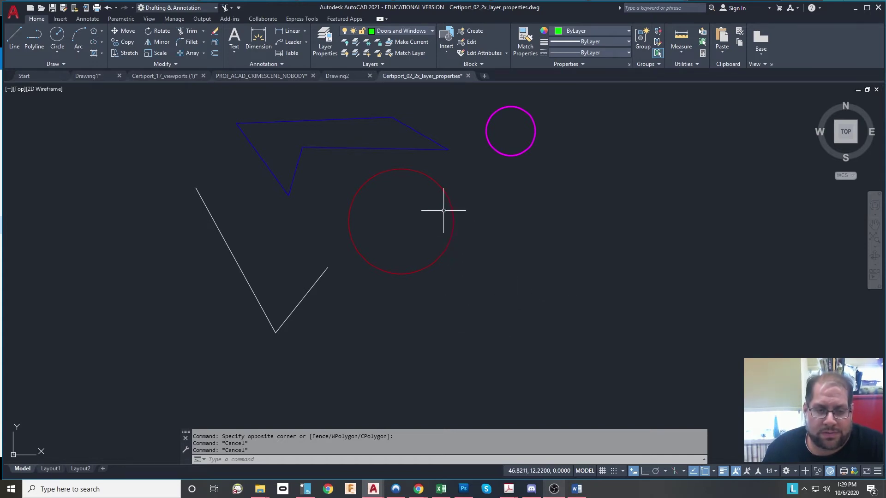
{"action": "middle_click_drag", "start_coordinate": [178, 246], "coordinate": [552, 260]}
Step: Pan to bring the Room Alpha floor plan and its six layer tasks into view
{"action": "mouse_move", "coordinate": [115, 334]}
{"action": "middle_mouse_down"}
{"action": "mouse_move", "coordinate": [431, 323]}
{"action": "mouse_move", "coordinate": [475, 310]}
{"action": "mouse_move", "coordinate": [468, 306]}
{"action": "middle_mouse_up"}
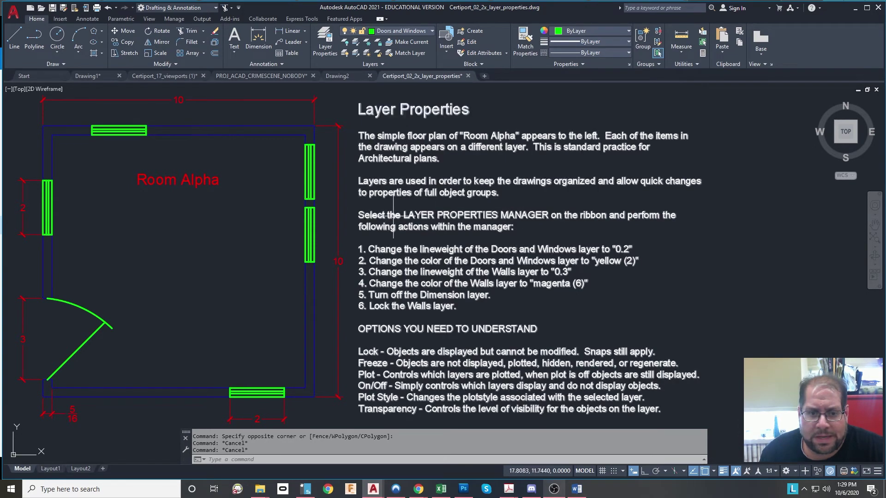
{"action": "middle_click_drag", "start_coordinate": [453, 208], "coordinate": [499, 211]}
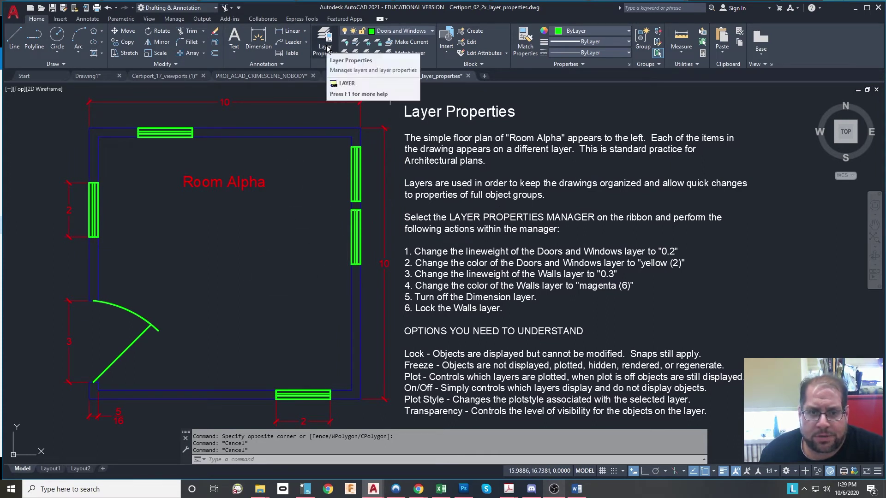
Step: Make layer 0 current and open the Layer Properties Manager
{"action": "left_click", "coordinate": [397, 31]}
{"action": "left_click", "coordinate": [398, 38]}
{"action": "left_click", "coordinate": [324, 37]}
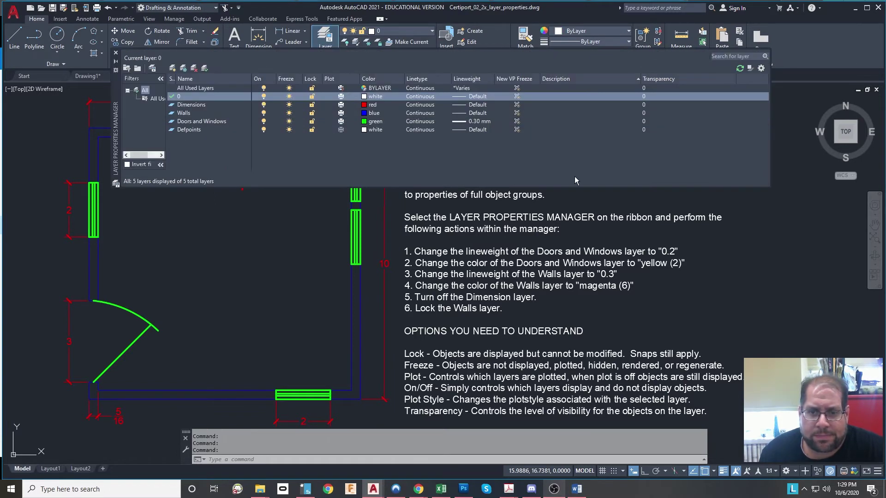
{"action": "left_click_drag", "start_coordinate": [115, 127], "coordinate": [154, 159]}
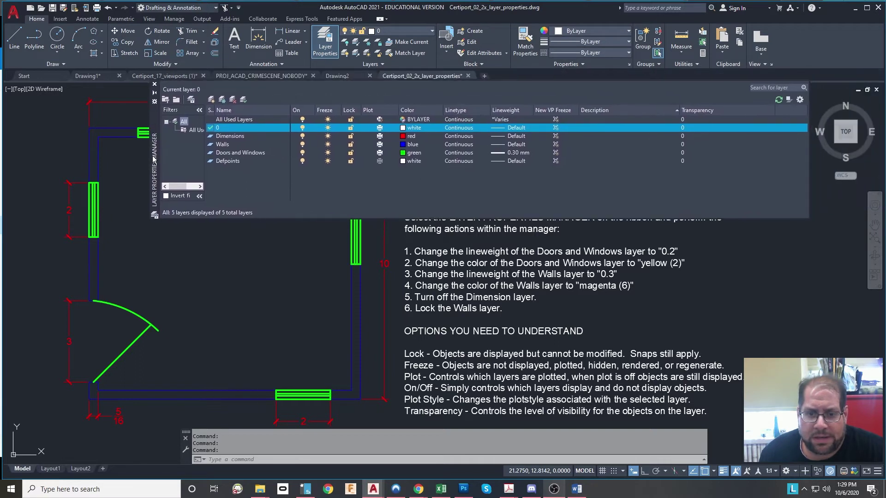
Step: Set the Doors and Windows layer lineweight to 0.20 mm
{"action": "left_click", "coordinate": [239, 152]}
{"action": "left_click", "coordinate": [503, 154]}
{"action": "left_click", "coordinate": [438, 242]}
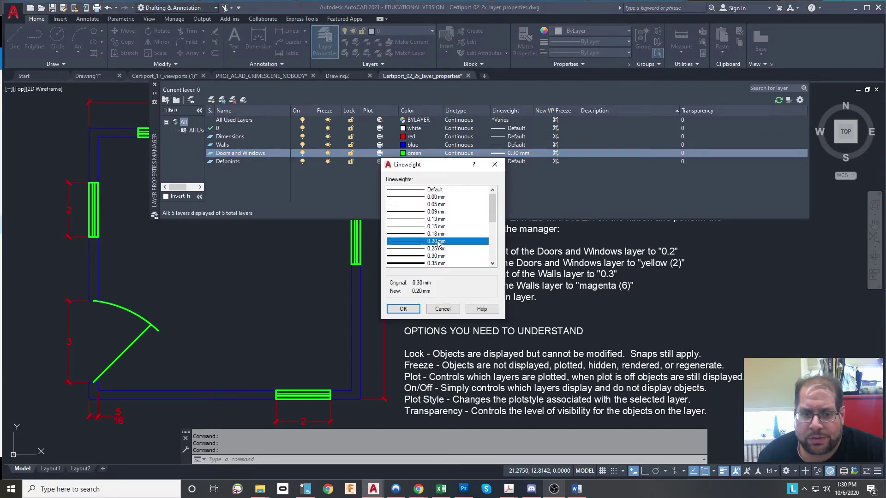
{"action": "left_click", "coordinate": [403, 309]}
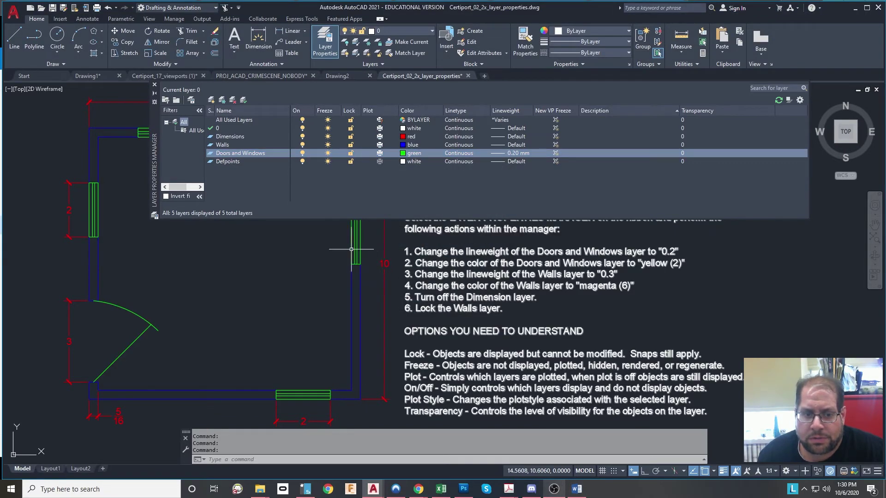
Step: Change the Doors and Windows layer colour to yellow (2)
{"action": "mouse_move", "coordinate": [357, 243]}
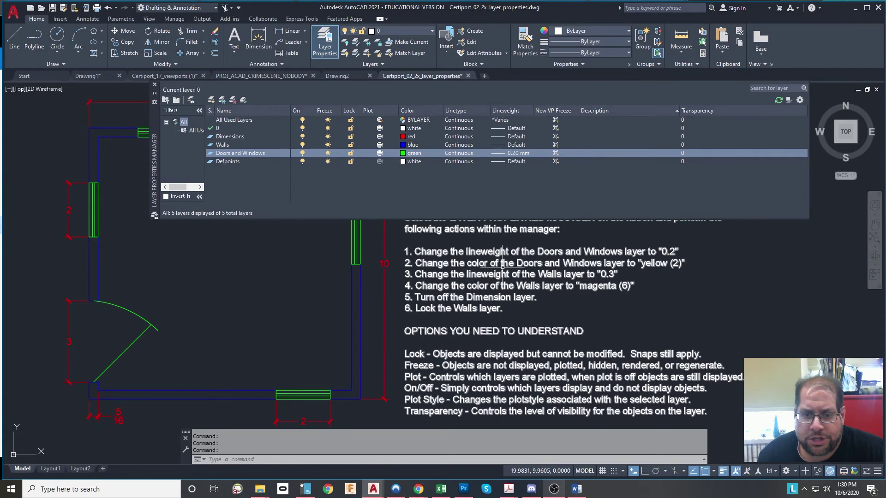
{"action": "left_click", "coordinate": [409, 155]}
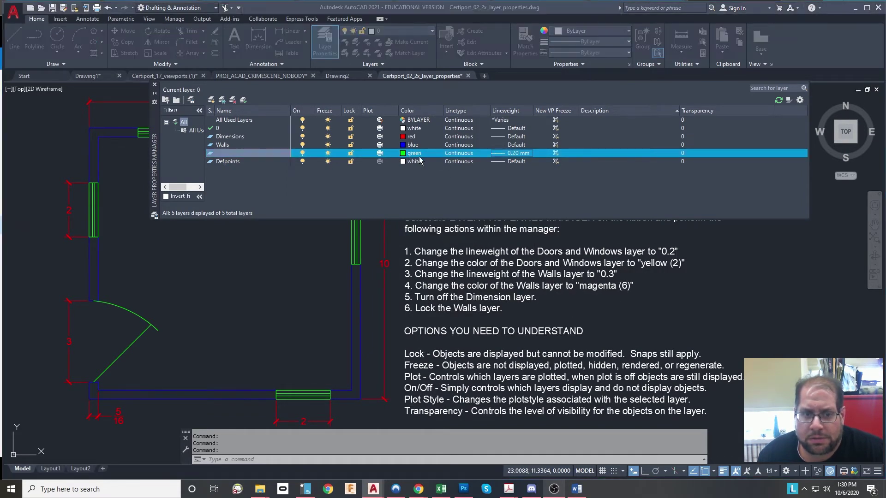
{"action": "left_click", "coordinate": [572, 367]}
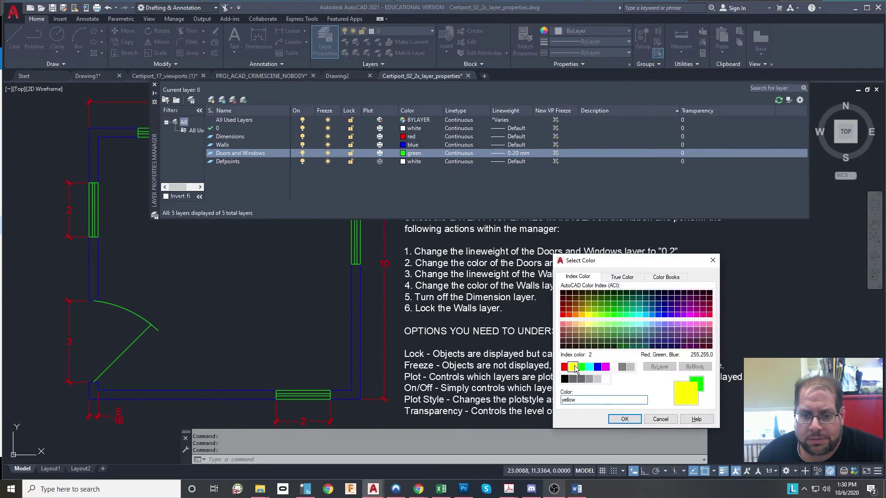
{"action": "left_click", "coordinate": [624, 419]}
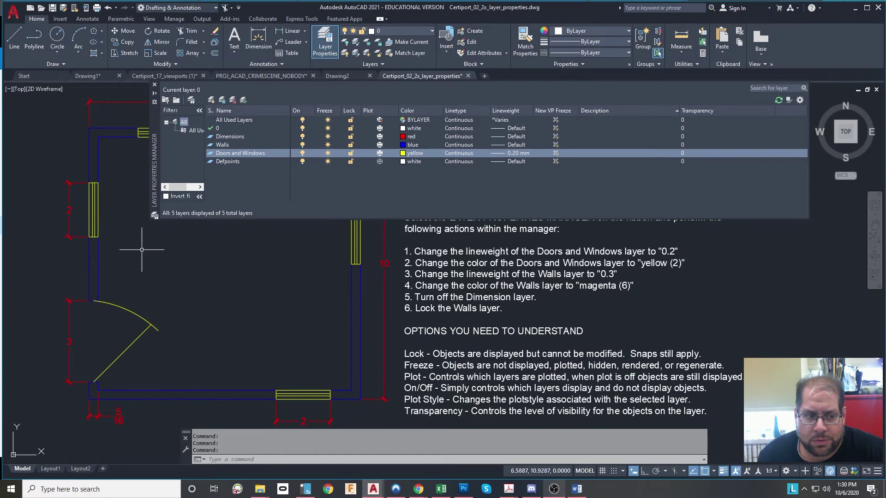
{"action": "scroll", "coordinate": [251, 320], "scroll_direction": "down", "scroll_amount": 1}
{"action": "scroll", "coordinate": [572, 291], "scroll_direction": "up", "scroll_amount": 1}
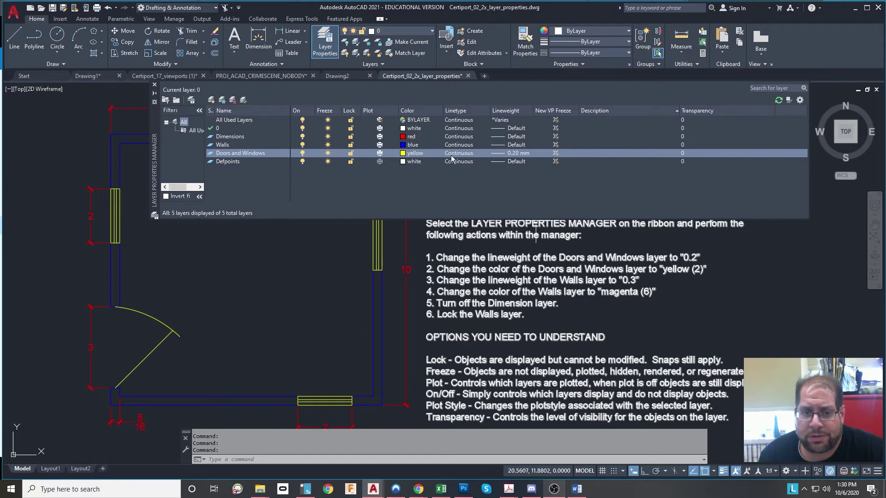
Step: Give the Walls layer 0.30 mm lineweight and magenta (6) colour
{"action": "left_click", "coordinate": [241, 146]}
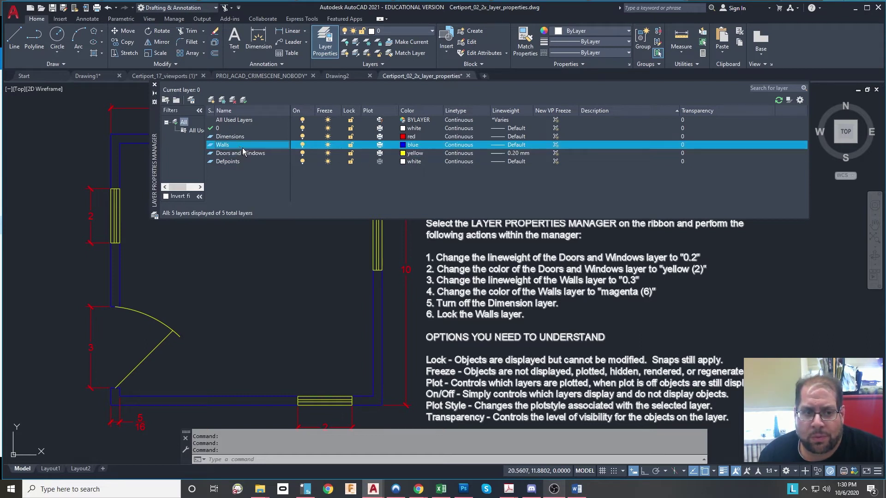
{"action": "left_click", "coordinate": [500, 146]}
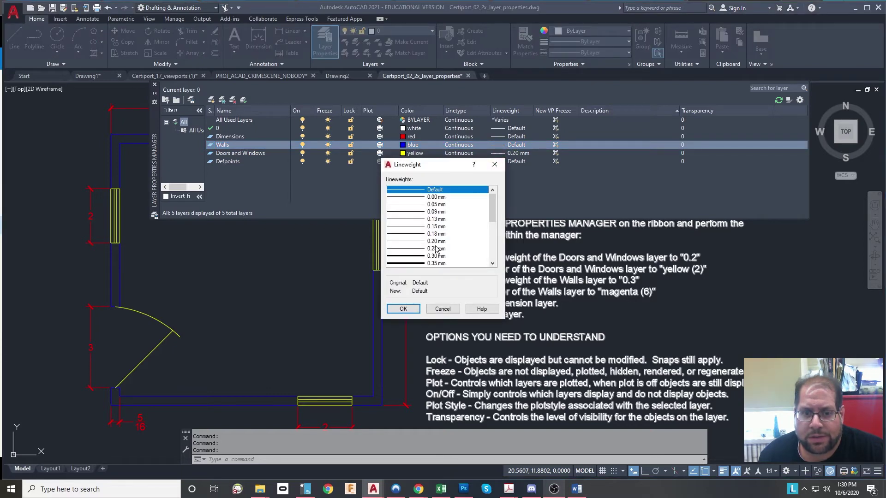
{"action": "left_click", "coordinate": [435, 256]}
{"action": "left_click", "coordinate": [403, 309]}
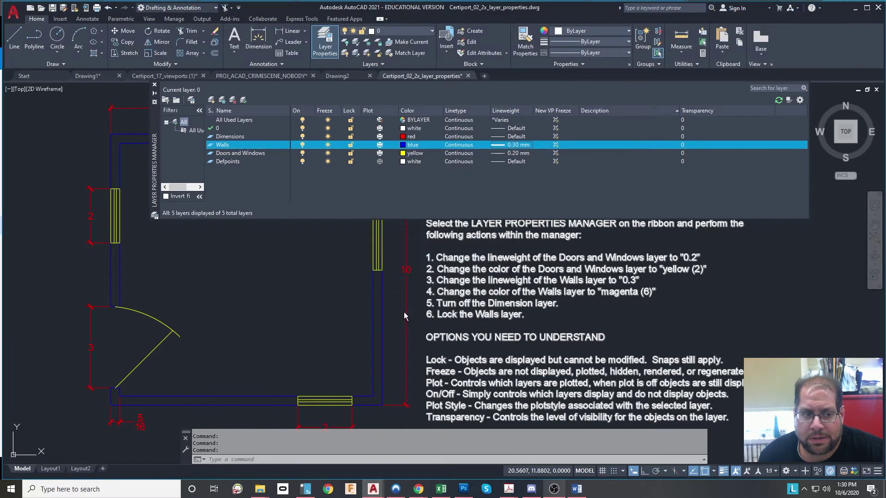
{"action": "left_click", "coordinate": [412, 145]}
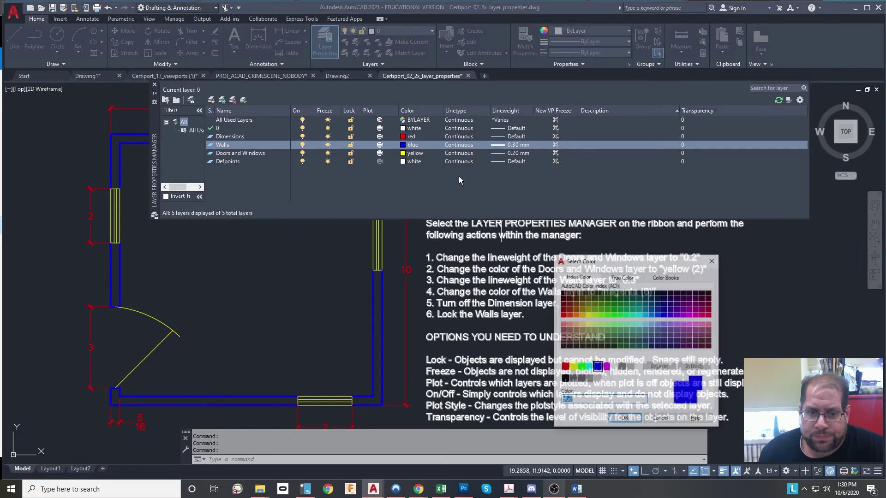
{"action": "left_click", "coordinate": [606, 367]}
{"action": "left_click", "coordinate": [624, 419]}
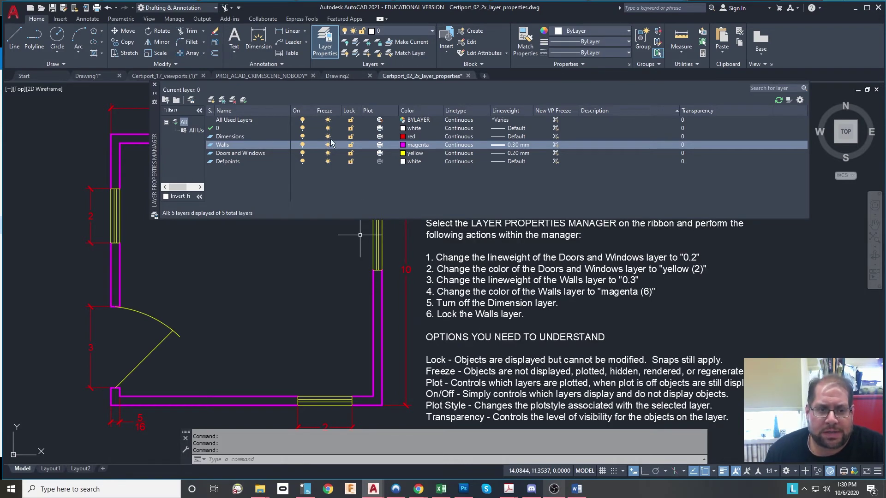
Step: Switch the Dimensions layer off in the layer manager, then back on from the ribbon Layer list
{"action": "left_click", "coordinate": [241, 138]}
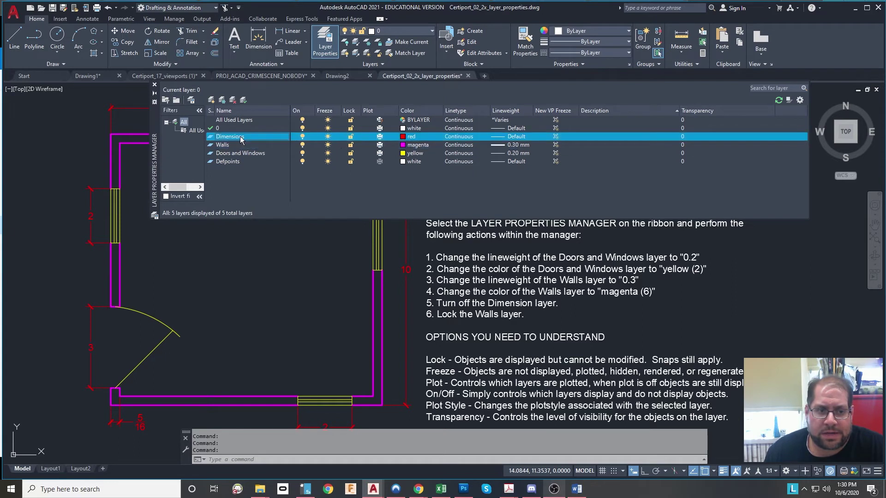
{"action": "left_click", "coordinate": [303, 138]}
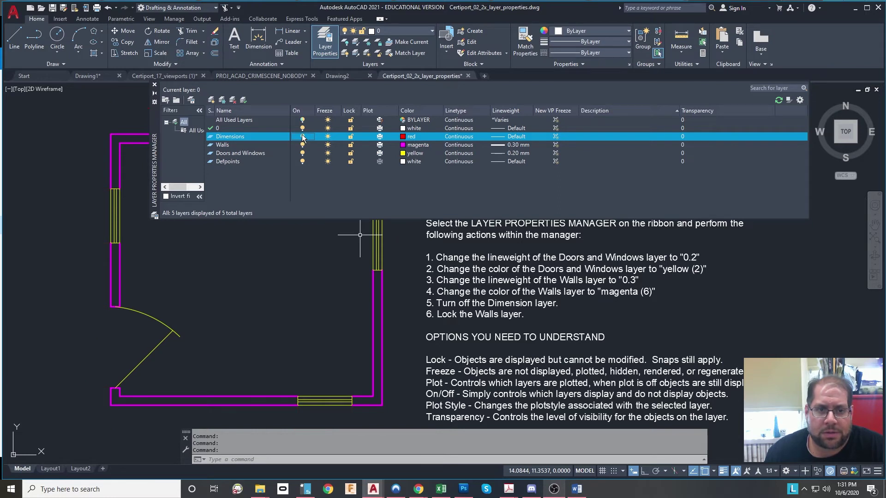
{"action": "left_click", "coordinate": [154, 85]}
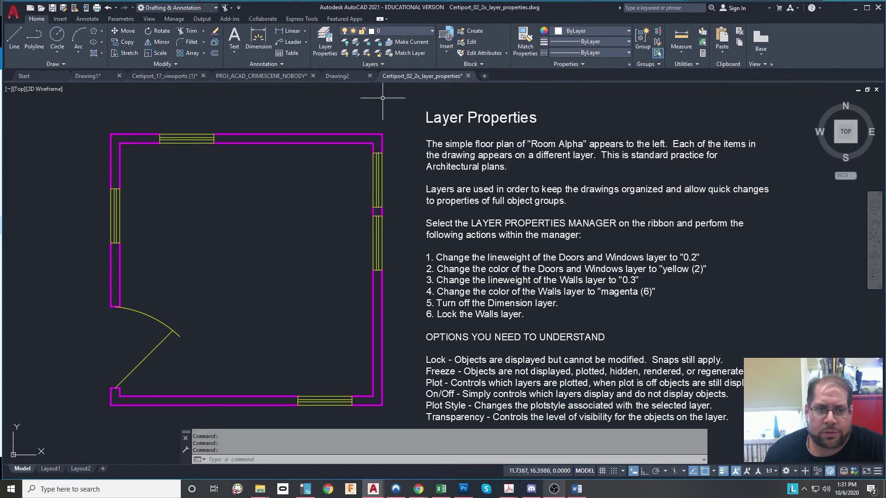
{"action": "left_click", "coordinate": [418, 33]}
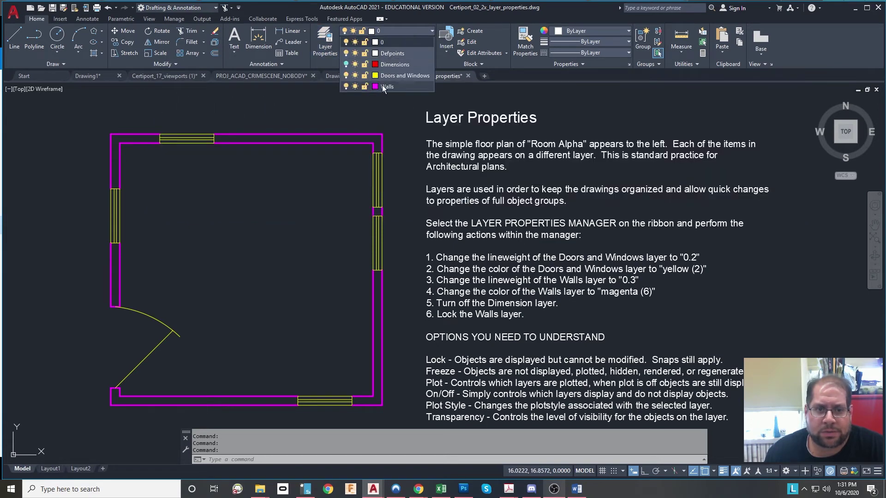
{"action": "left_click", "coordinate": [346, 64]}
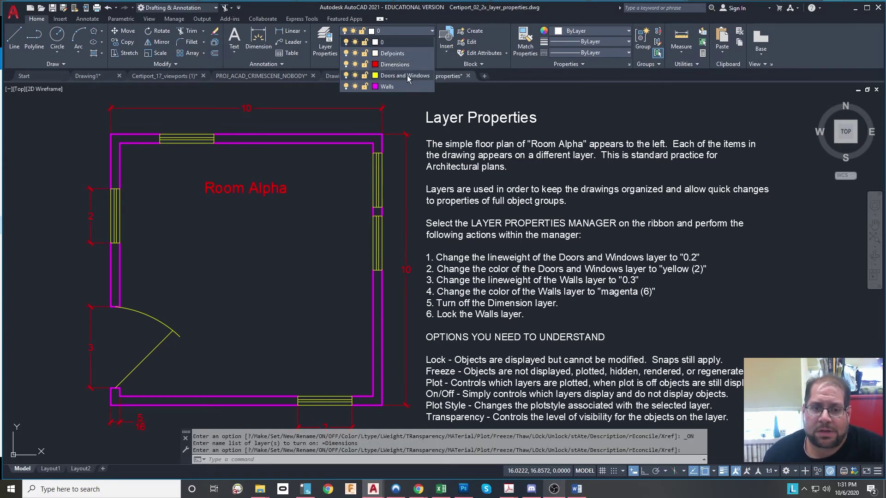
Step: Lock the Walls layer and confirm the walls can no longer be selected
{"action": "left_click", "coordinate": [365, 87]}
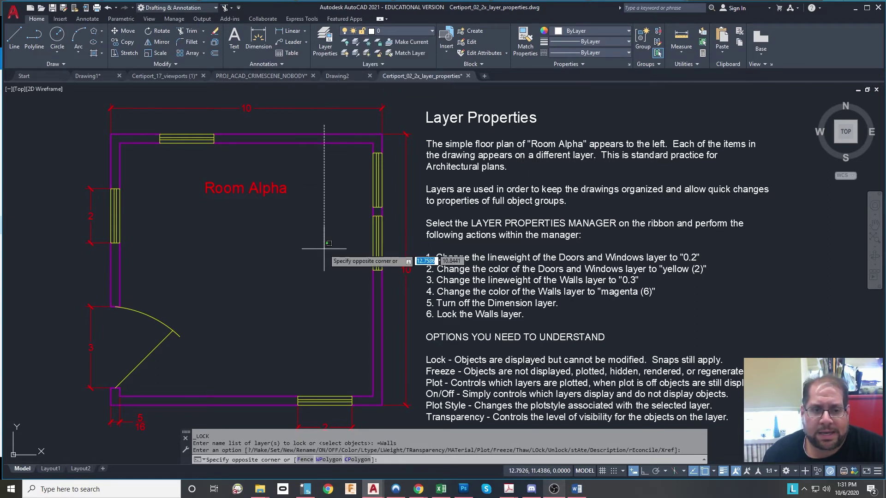
{"action": "left_click", "coordinate": [354, 186]}
{"action": "key", "text": "Escape"}
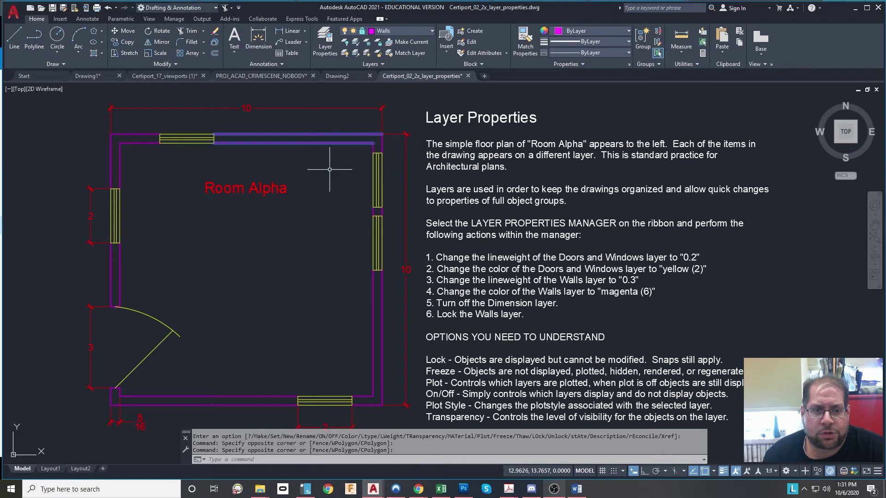
{"action": "key", "text": "Escape"}
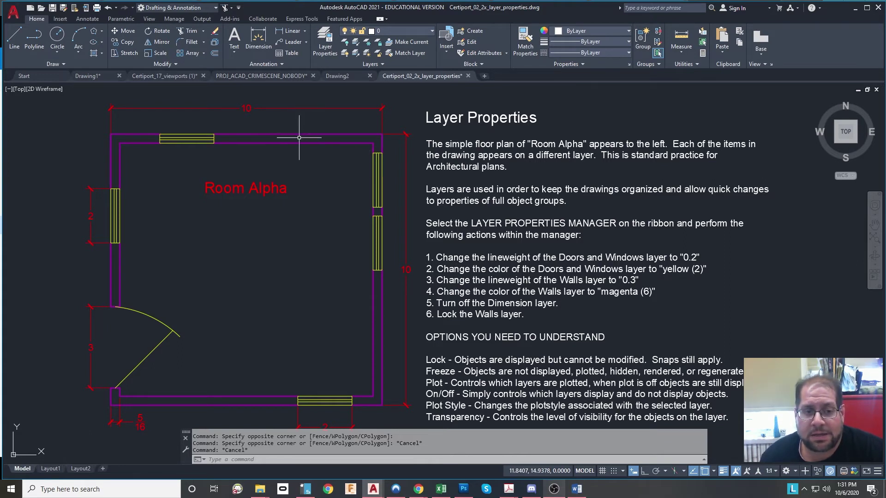
Step: Draw a test line from the top wall to the bottom wall and a small circle on the left wall
{"action": "left_click", "coordinate": [14, 38]}
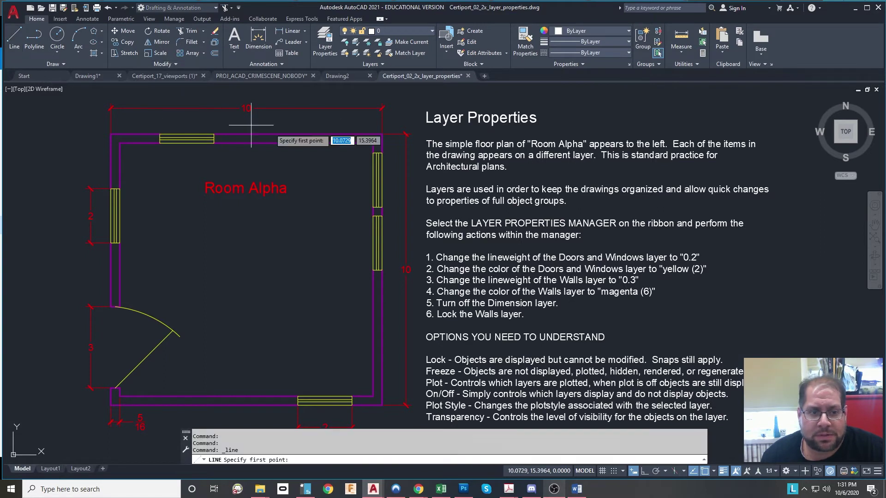
{"action": "left_click", "coordinate": [289, 135]}
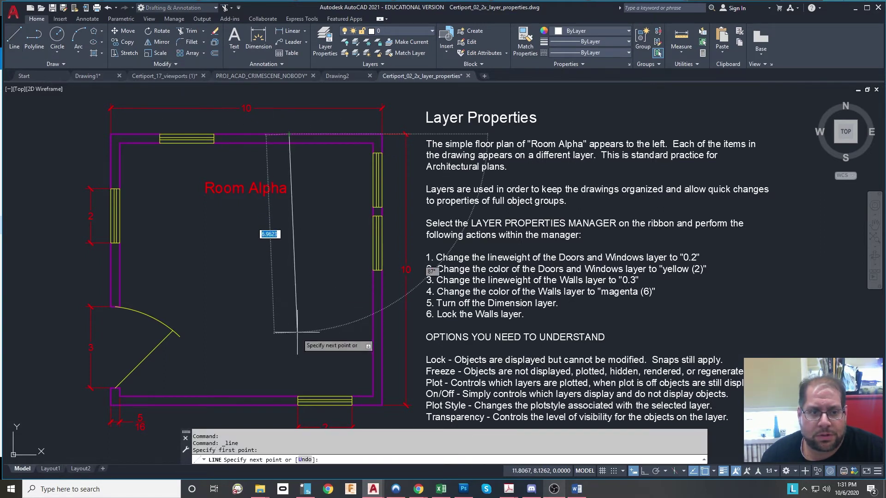
{"action": "left_click", "coordinate": [254, 396]}
{"action": "key", "text": "Escape"}
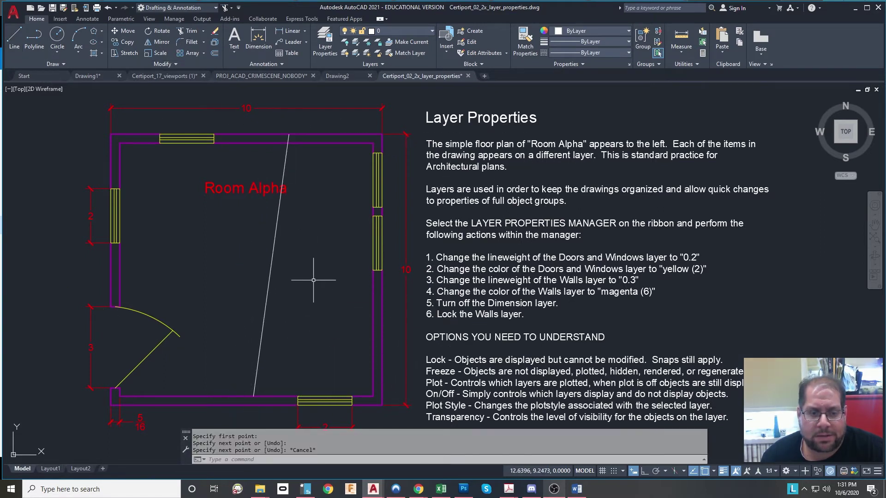
{"action": "left_click", "coordinate": [57, 36]}
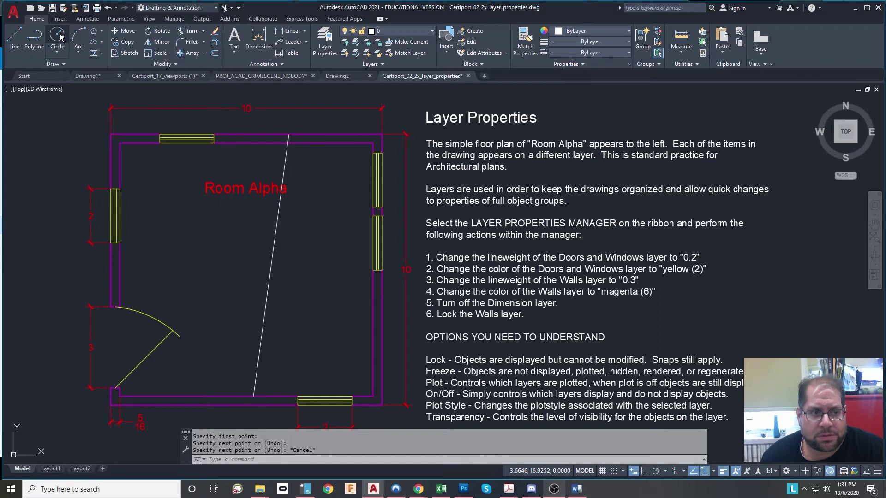
{"action": "left_click", "coordinate": [119, 260]}
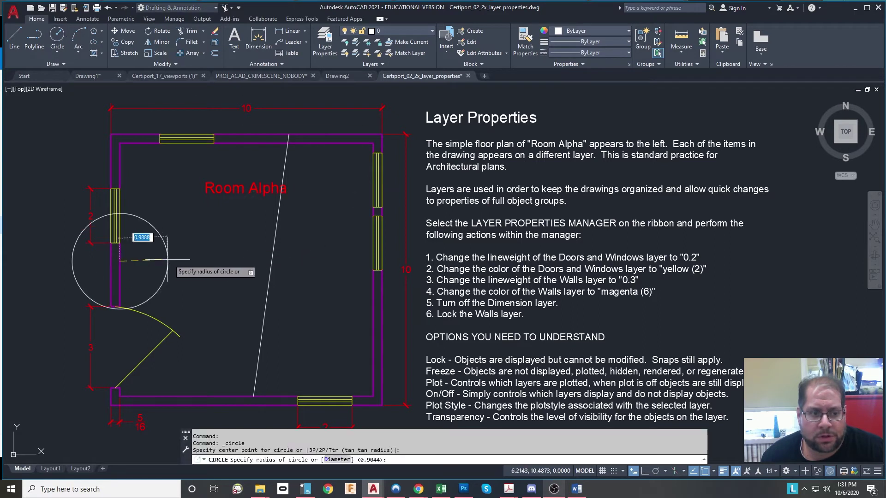
{"action": "left_click", "coordinate": [130, 262]}
{"action": "key", "text": "Escape"}
Step: Erase the test circle and the diagonal test line
{"action": "left_click", "coordinate": [208, 306]}
{"action": "left_click", "coordinate": [112, 247]}
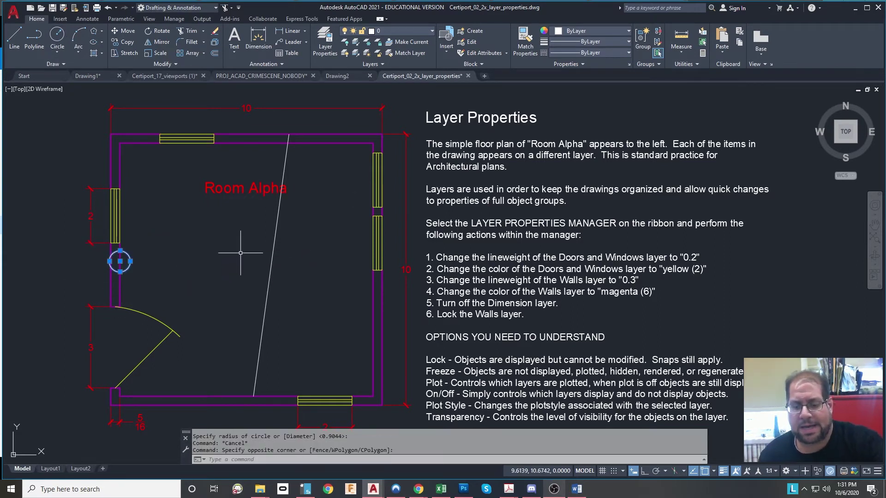
{"action": "key", "text": "Delete"}
{"action": "left_click", "coordinate": [316, 268]}
{"action": "left_click", "coordinate": [204, 322]}
{"action": "key", "text": "Delete"}
Step: Attempt to erase the locked walls, confirming they stay in place
{"action": "left_click", "coordinate": [398, 291]}
{"action": "left_click", "coordinate": [313, 345]}
{"action": "key", "text": "Delete"}
{"action": "left_click", "coordinate": [390, 306]}
{"action": "left_click", "coordinate": [295, 330]}
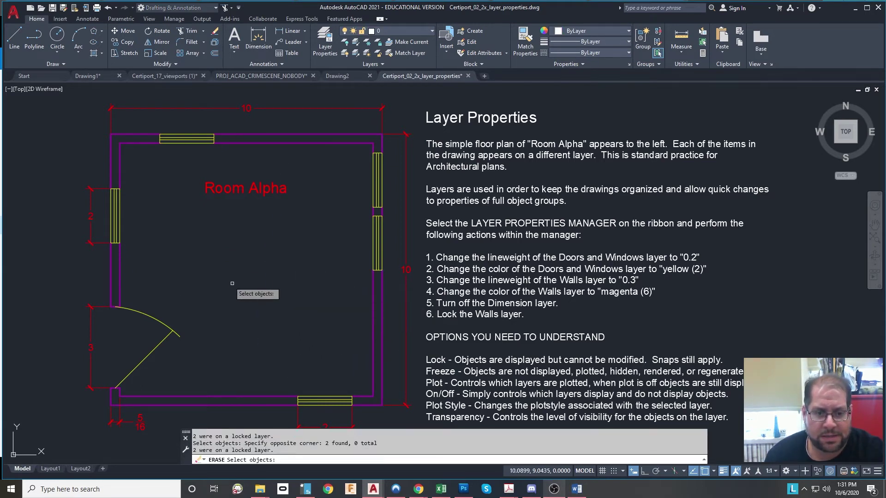
{"action": "left_click", "coordinate": [353, 183]}
{"action": "left_click", "coordinate": [295, 139]}
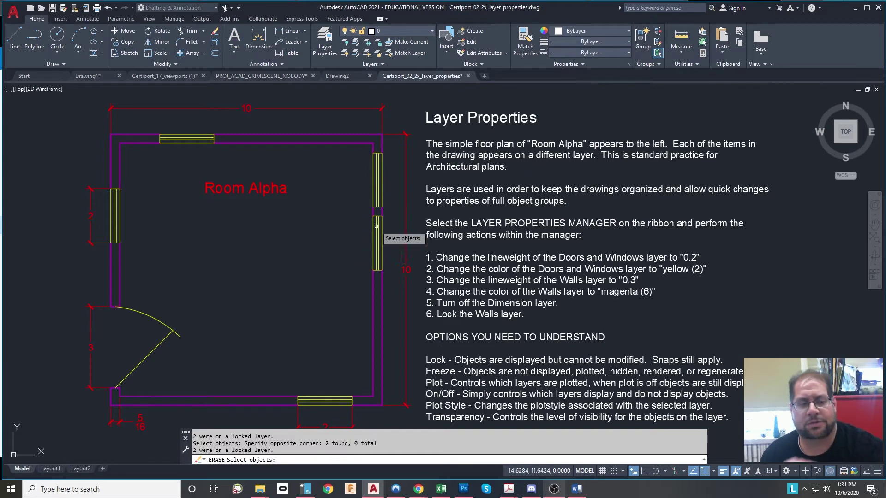
{"action": "key", "text": "Escape"}
{"action": "key", "text": "Escape"}
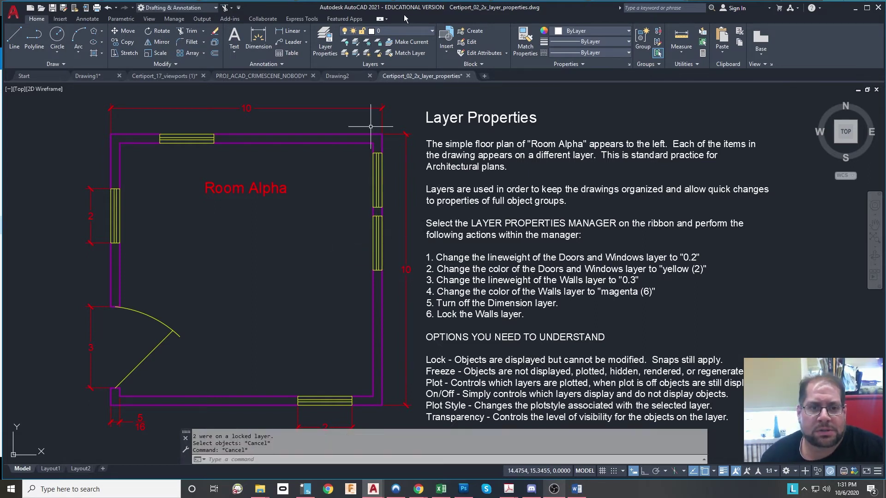
Step: Unlock the Walls layer from the ribbon Layer dropdown
{"action": "left_click", "coordinate": [385, 31]}
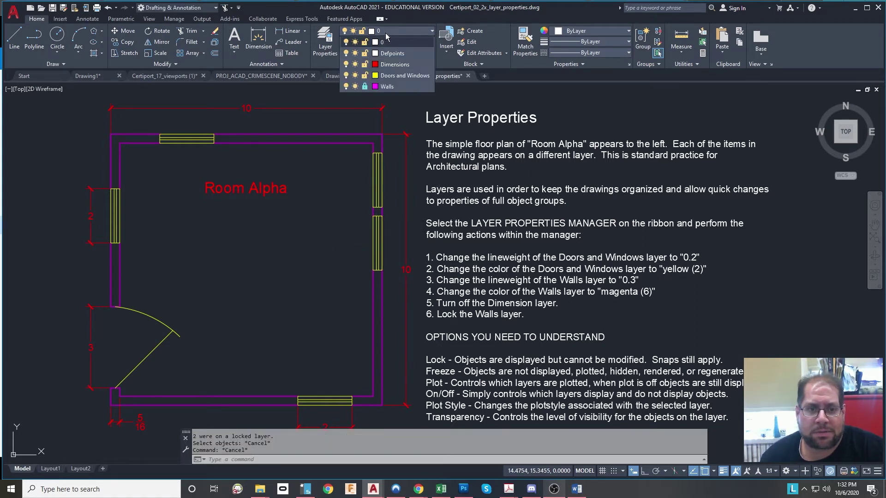
{"action": "left_click", "coordinate": [364, 86]}
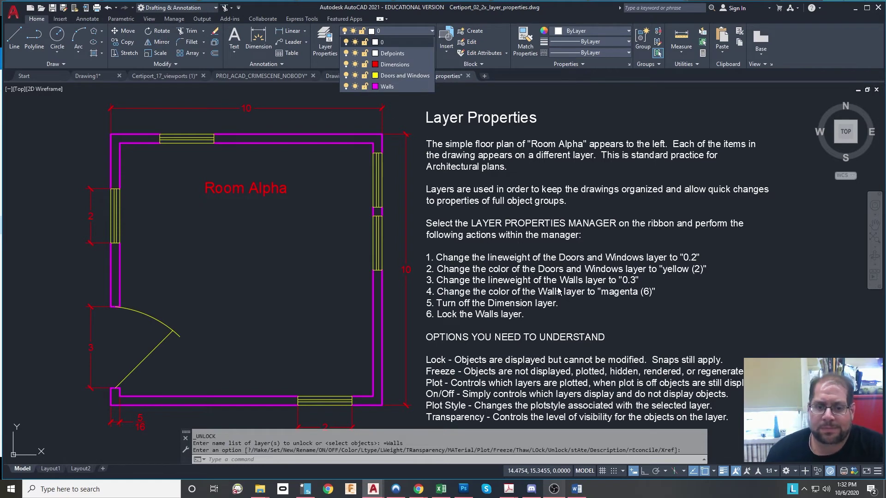
{"action": "key", "text": "Escape"}
{"action": "middle_click_drag", "start_coordinate": [514, 321], "coordinate": [512, 315]}
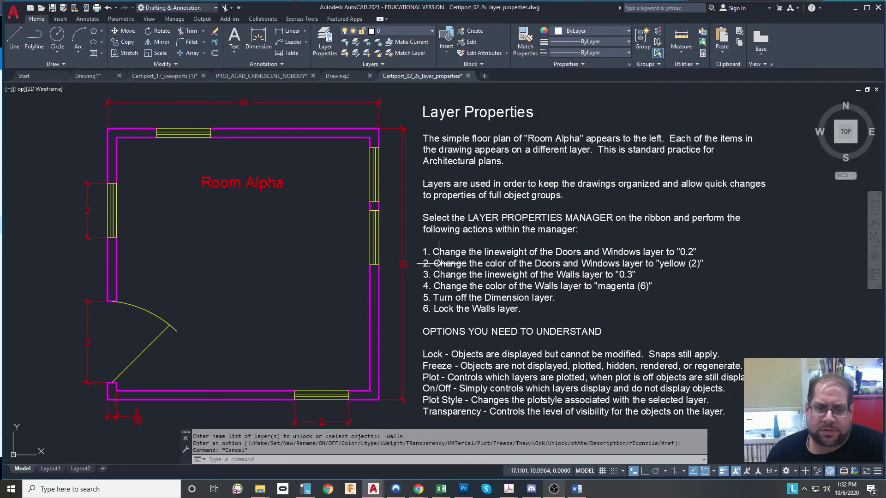
{"action": "left_click", "coordinate": [385, 33]}
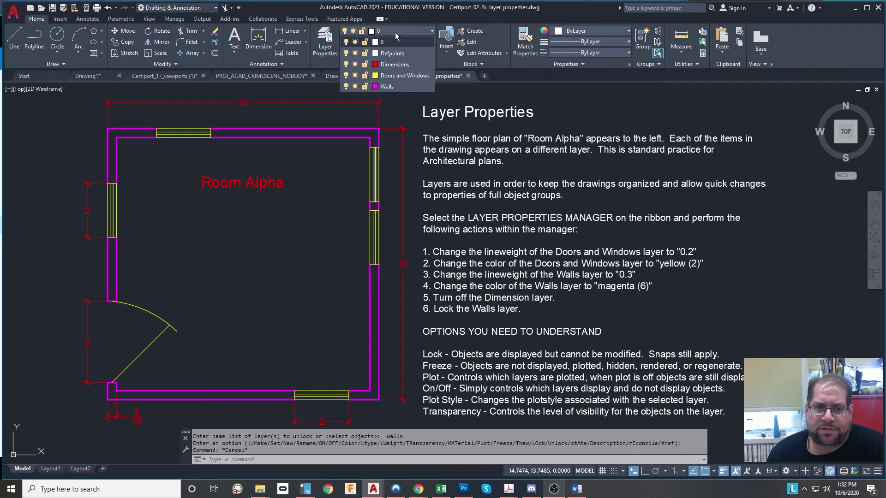
{"action": "left_click", "coordinate": [356, 87]}
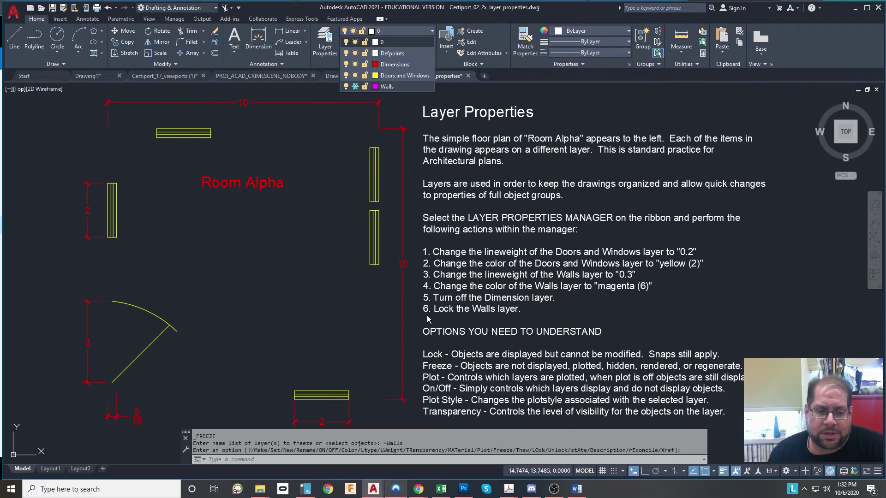
{"action": "left_click", "coordinate": [354, 88]}
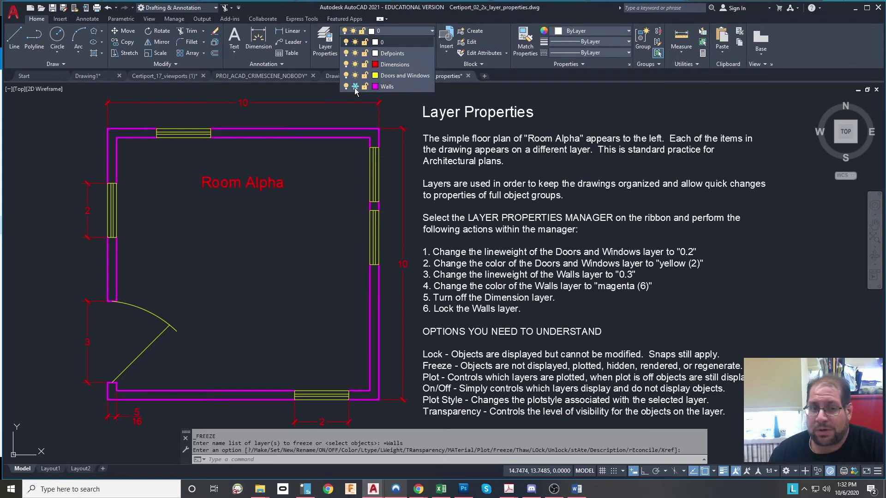
{"action": "key", "text": "Escape"}
{"action": "key", "text": "Escape"}
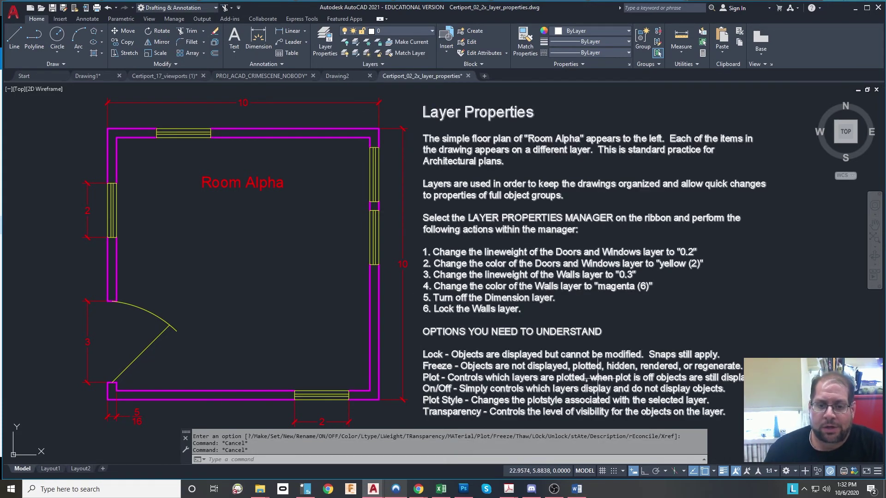
{"action": "left_click", "coordinate": [325, 45]}
{"action": "left_click", "coordinate": [381, 147]}
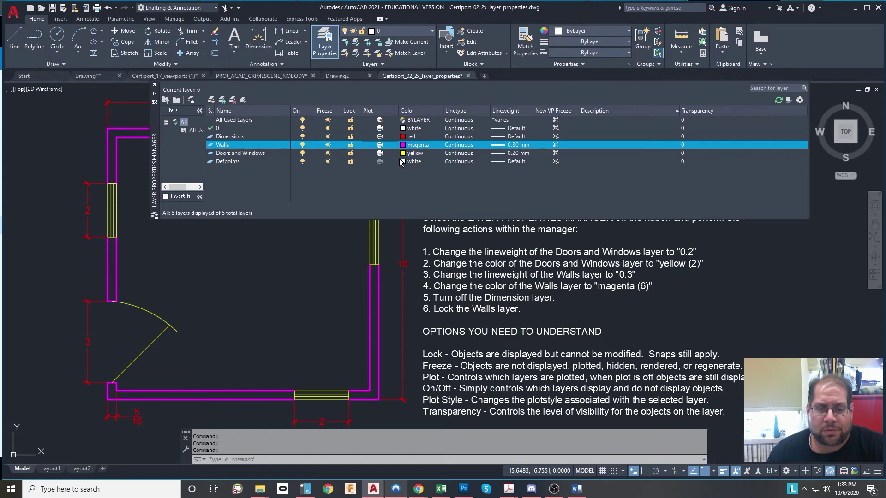
{"action": "left_click", "coordinate": [388, 251]}
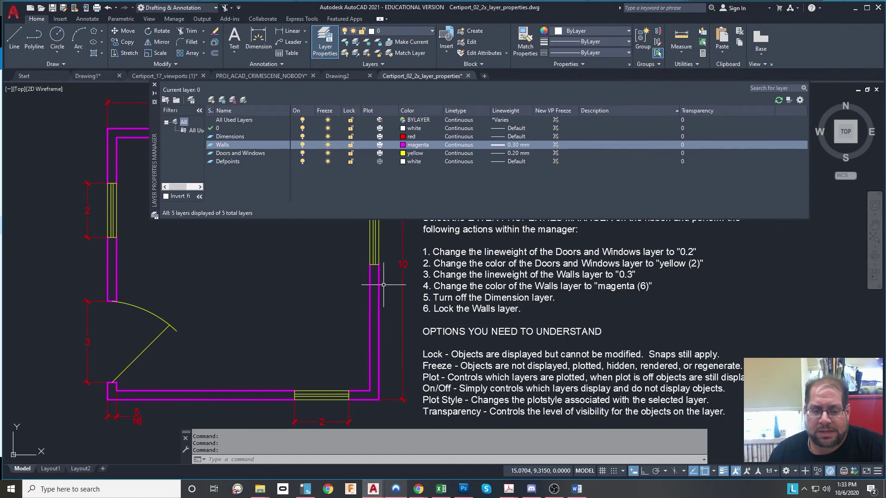
{"action": "left_click", "coordinate": [683, 153]}
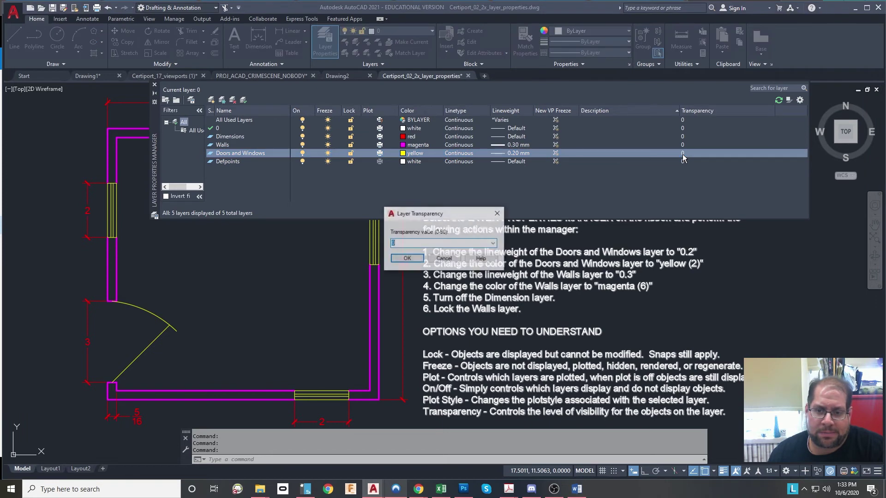
{"action": "left_click", "coordinate": [494, 244]}
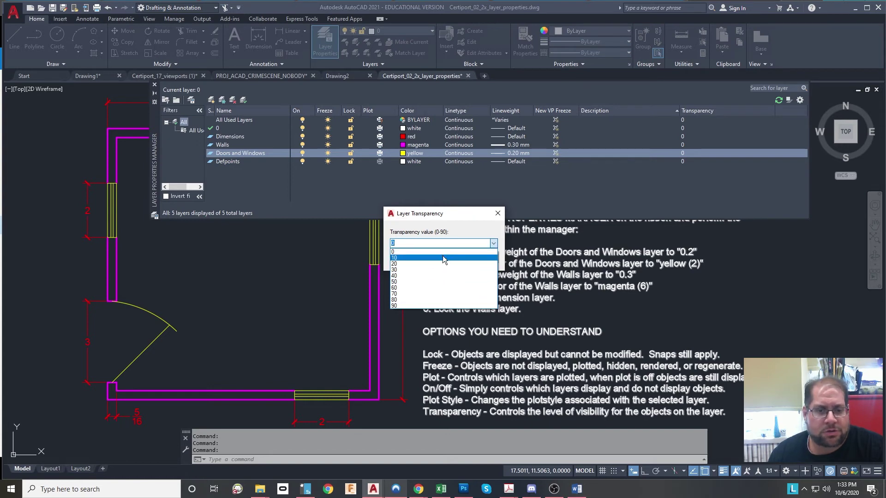
{"action": "left_click", "coordinate": [498, 213]}
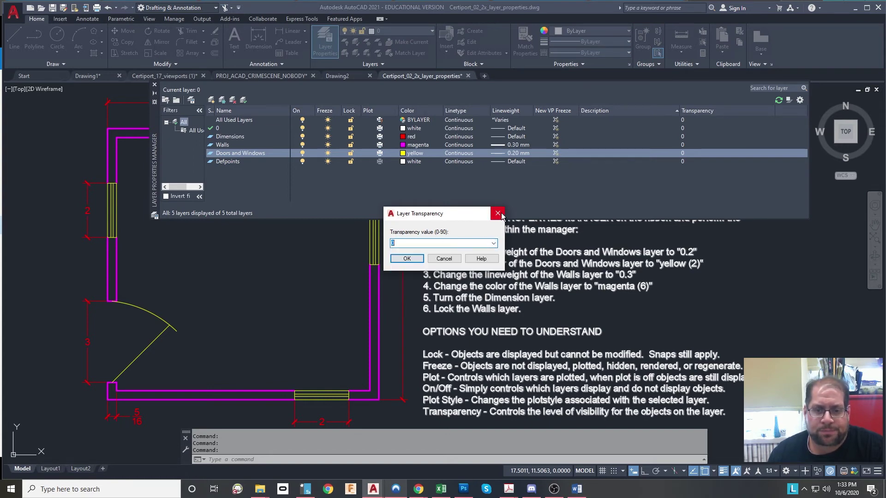
{"action": "left_click", "coordinate": [498, 213]}
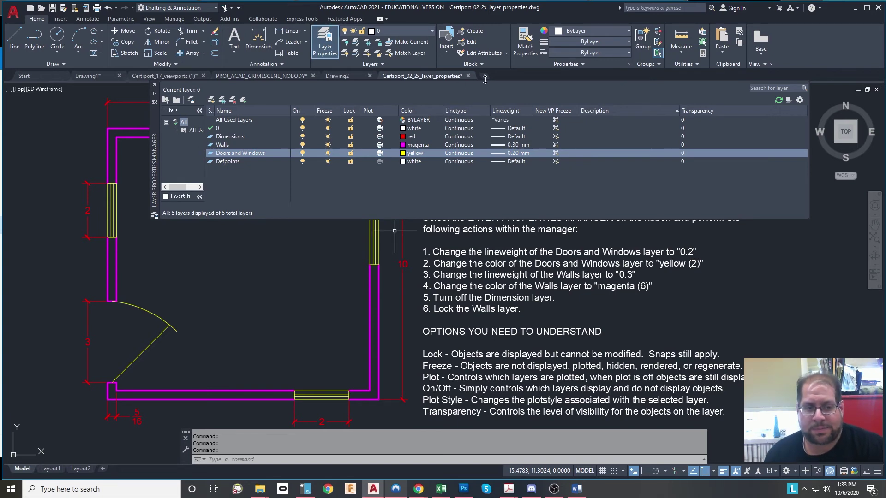
{"action": "left_click", "coordinate": [154, 85]}
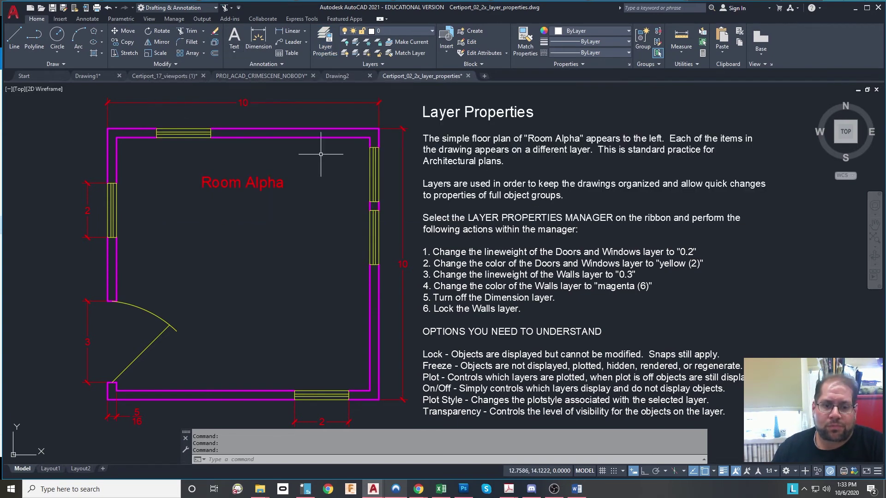
Step: Bring the Quick Tips for Layers text into view, select it, and reach its Draw Order options
{"action": "mouse_move", "coordinate": [301, 229]}
{"action": "middle_mouse_down"}
{"action": "mouse_move", "coordinate": [337, 224]}
{"action": "mouse_move", "coordinate": [332, 254]}
{"action": "mouse_move", "coordinate": [382, 286]}
{"action": "middle_mouse_up"}
{"action": "scroll", "coordinate": [329, 261], "scroll_direction": "up", "scroll_amount": 2}
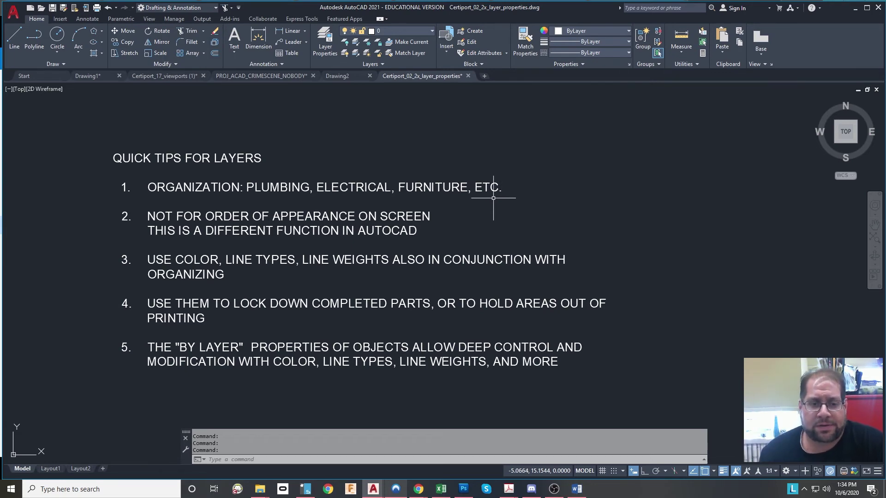
{"action": "left_click", "coordinate": [547, 169]}
{"action": "left_click", "coordinate": [469, 218]}
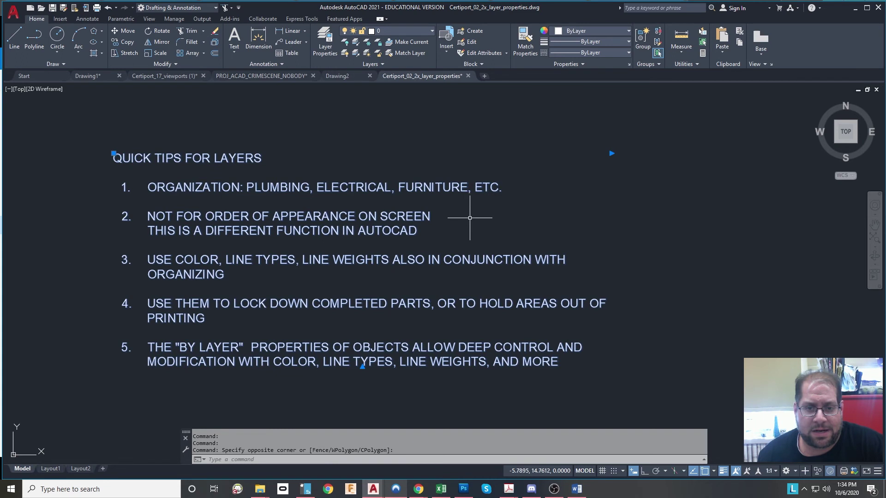
{"action": "right_click", "coordinate": [488, 190]}
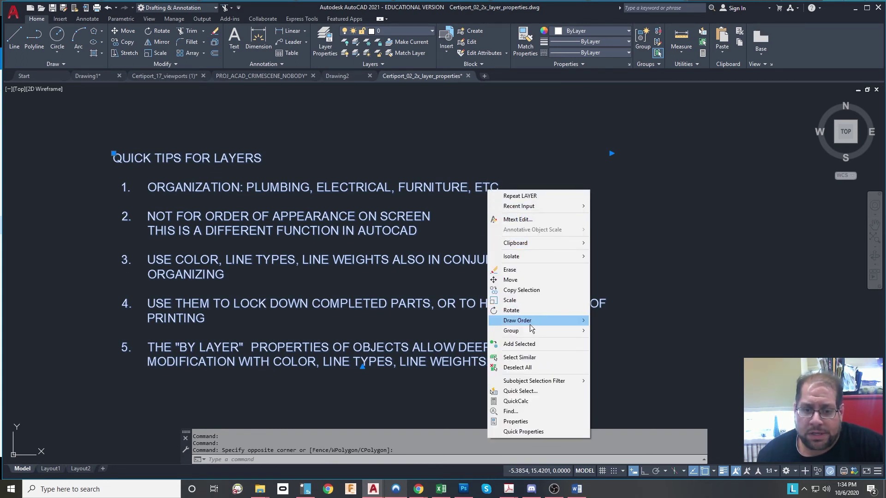
{"action": "mouse_move", "coordinate": [530, 325]}
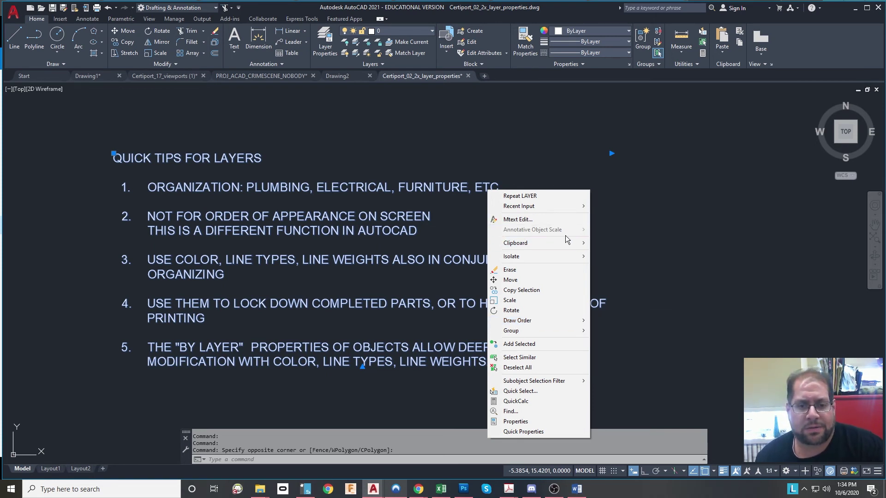
Step: Draw a circle centred near the end of tip 1
{"action": "key", "text": "Escape"}
{"action": "left_click", "coordinate": [49, 35]}
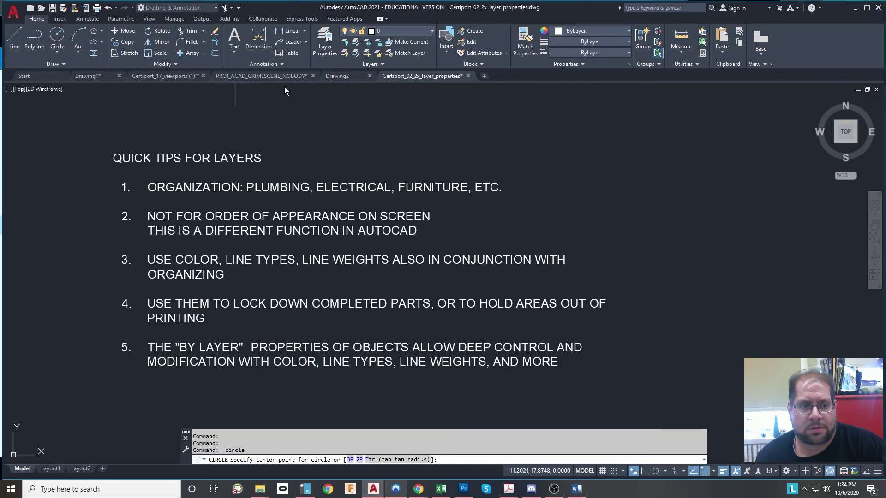
{"action": "left_click", "coordinate": [506, 203]}
{"action": "left_click", "coordinate": [576, 248]}
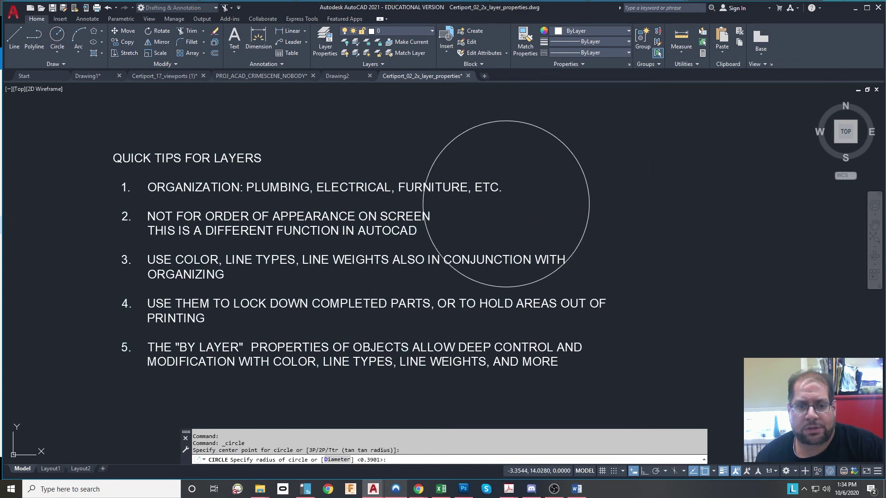
{"action": "key", "text": "Escape"}
Step: Move the circle to the right of the Quick Tips text
{"action": "left_click", "coordinate": [553, 112]}
{"action": "left_click", "coordinate": [524, 134]}
{"action": "type", "text": "m"}
{"action": "key", "text": "Return"}
{"action": "left_click", "coordinate": [574, 186]}
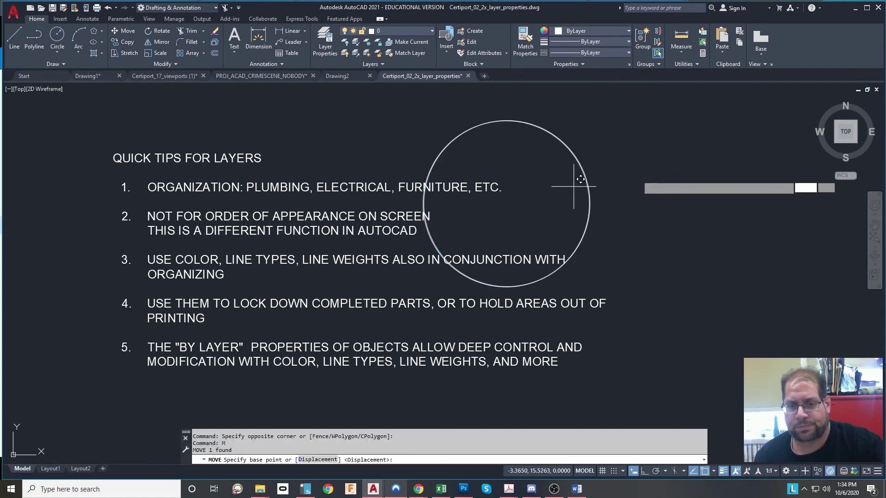
{"action": "left_click", "coordinate": [796, 251]}
{"action": "key", "text": "Escape"}
{"action": "key", "text": "Escape"}
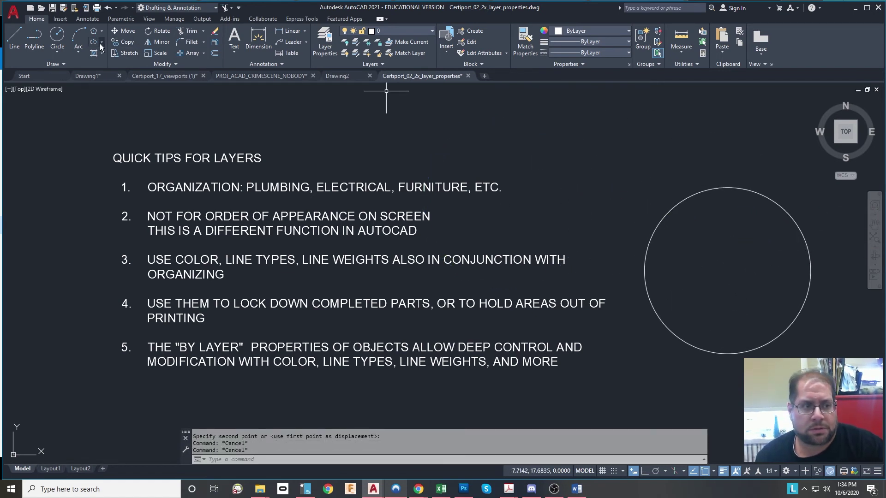
Step: Fill the circle with a SOLID hatch coloured Red
{"action": "type", "text": "h"}
{"action": "key", "text": "Return"}
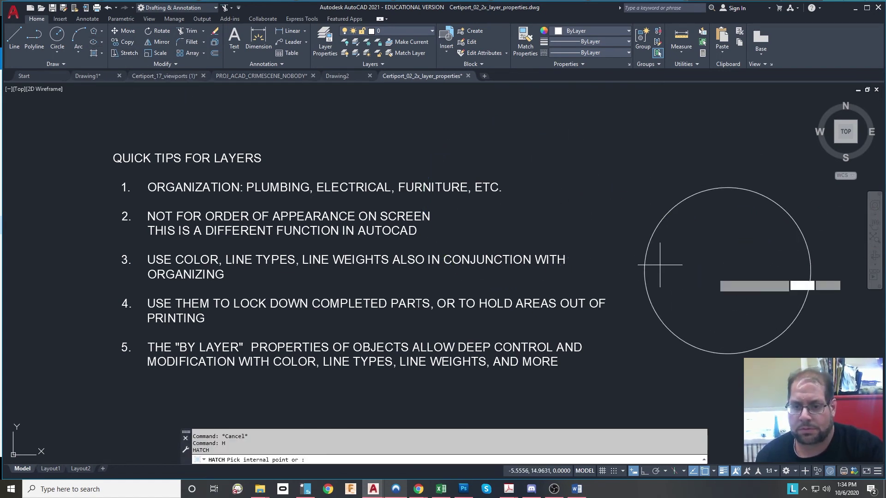
{"action": "left_click", "coordinate": [659, 265]}
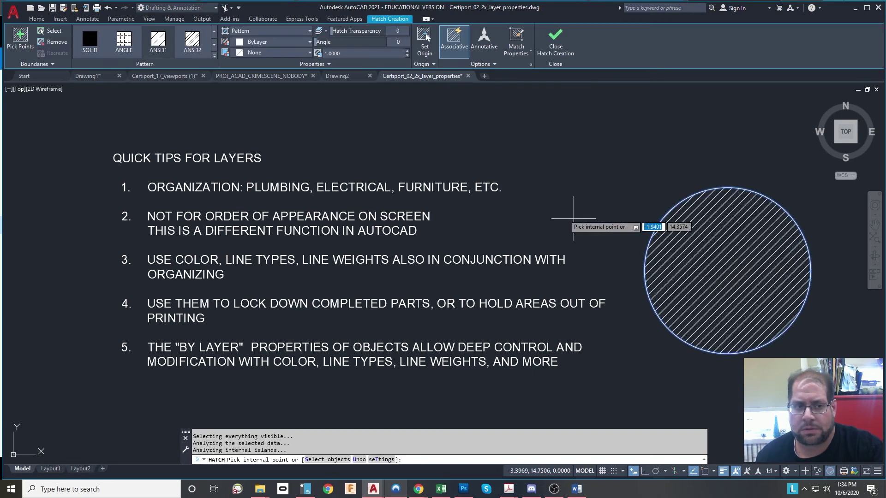
{"action": "left_click", "coordinate": [90, 41]}
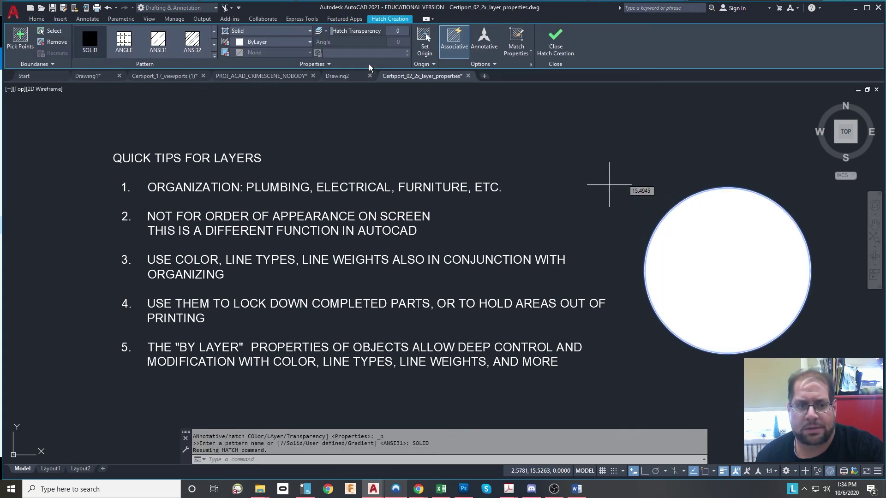
{"action": "left_click", "coordinate": [273, 42]}
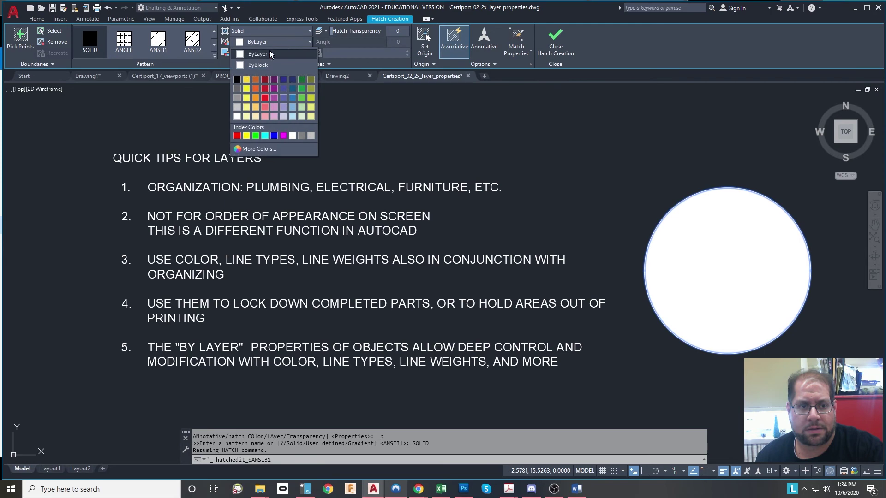
{"action": "left_click", "coordinate": [263, 102]}
{"action": "key", "text": "Escape"}
{"action": "key", "text": "Escape"}
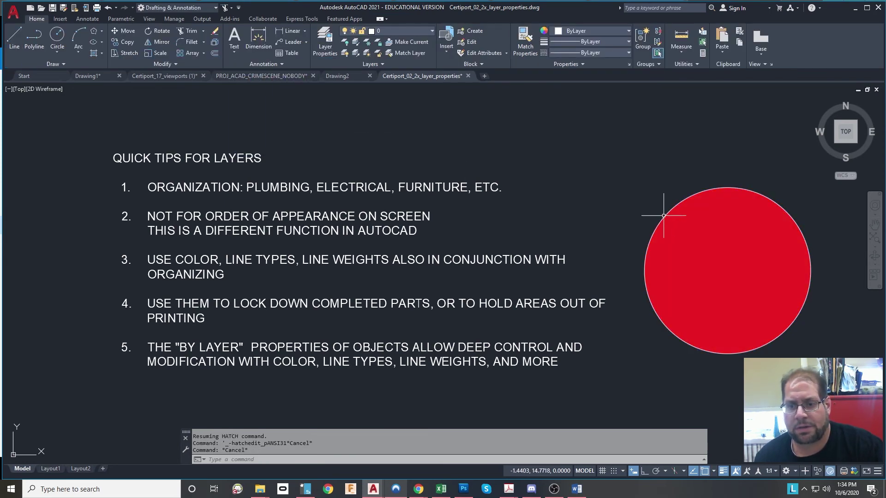
Step: Change the draw order of the red hatch via its shortcut menu
{"action": "left_click", "coordinate": [757, 253]}
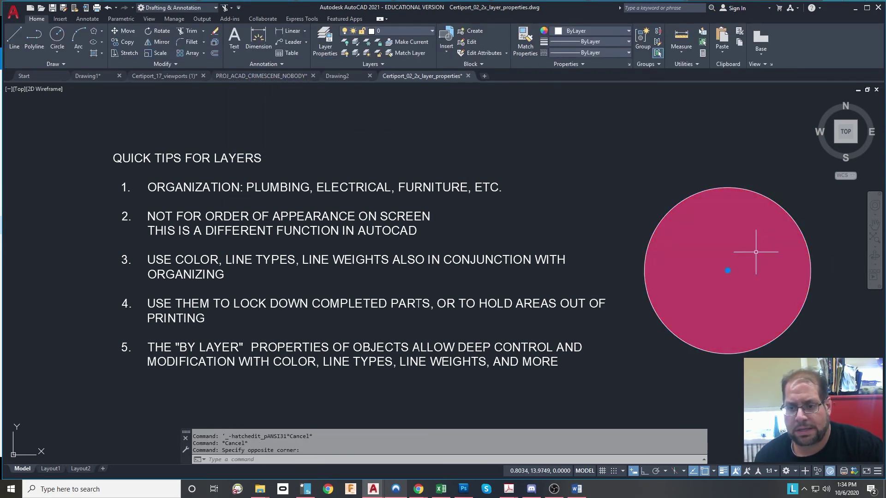
{"action": "right_click", "coordinate": [759, 306]}
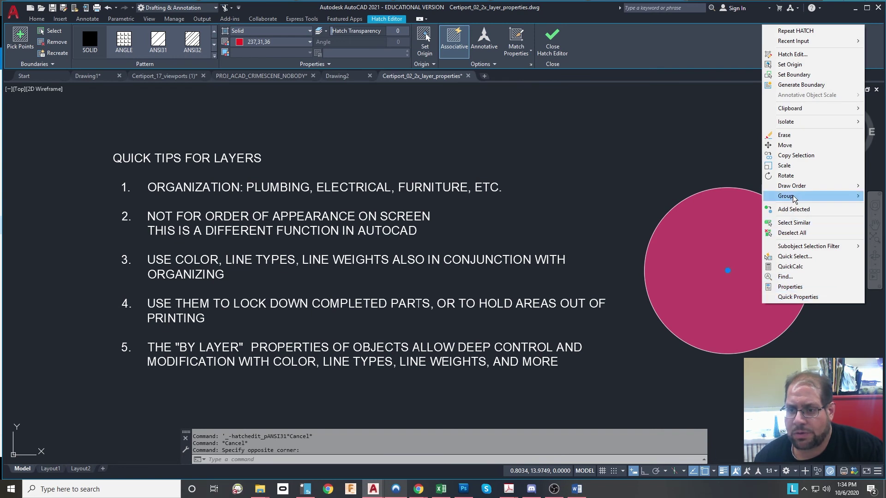
{"action": "mouse_move", "coordinate": [794, 191]}
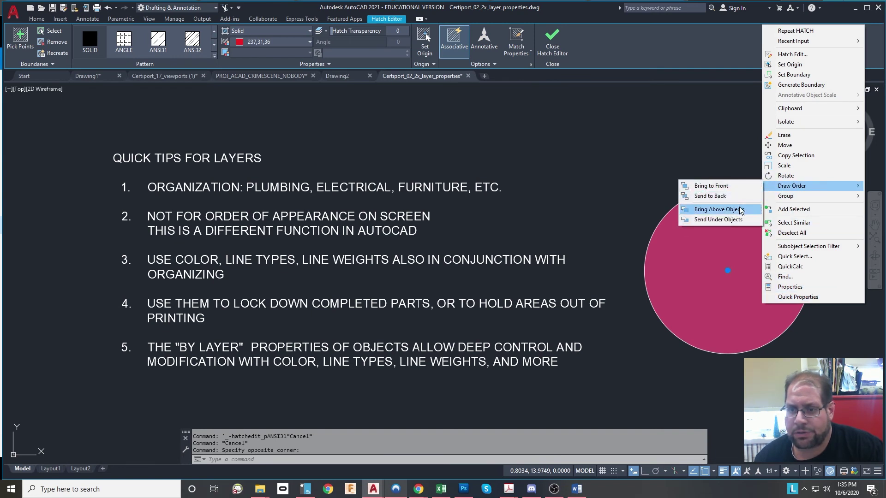
{"action": "left_click", "coordinate": [710, 196]}
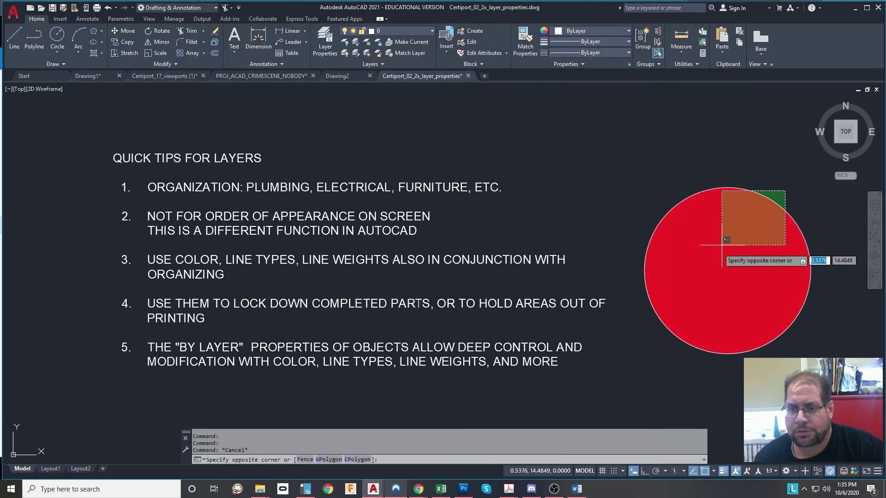
Step: Move the red circle and its hatch onto the Quick Tips text
{"action": "left_click", "coordinate": [785, 190]}
{"action": "left_click", "coordinate": [711, 303]}
{"action": "type", "text": "m"}
{"action": "key", "text": "Return"}
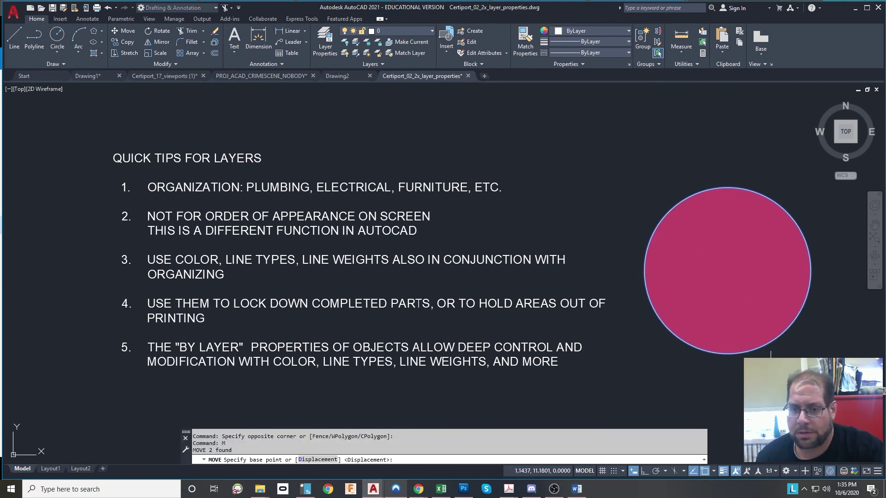
{"action": "left_click", "coordinate": [818, 378]}
{"action": "left_click", "coordinate": [672, 364]}
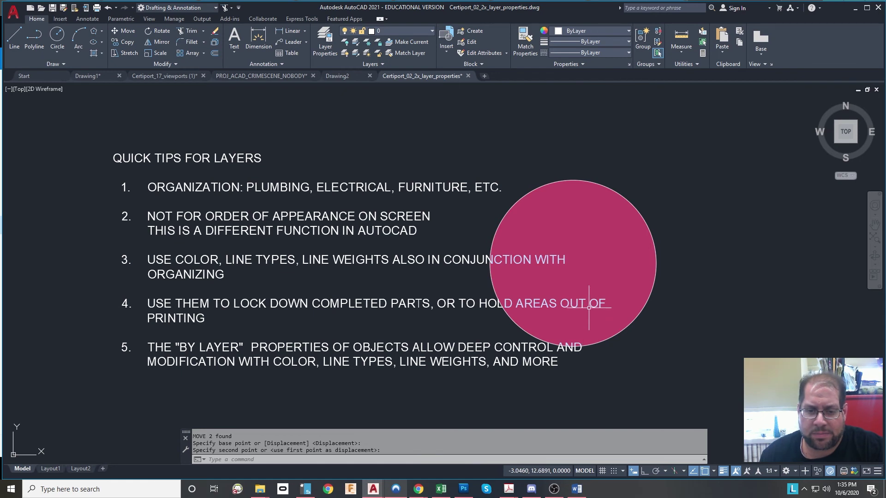
Step: Select the red circle and try its shortcut options, cancelling an accidental rotation
{"action": "right_click", "coordinate": [596, 214]}
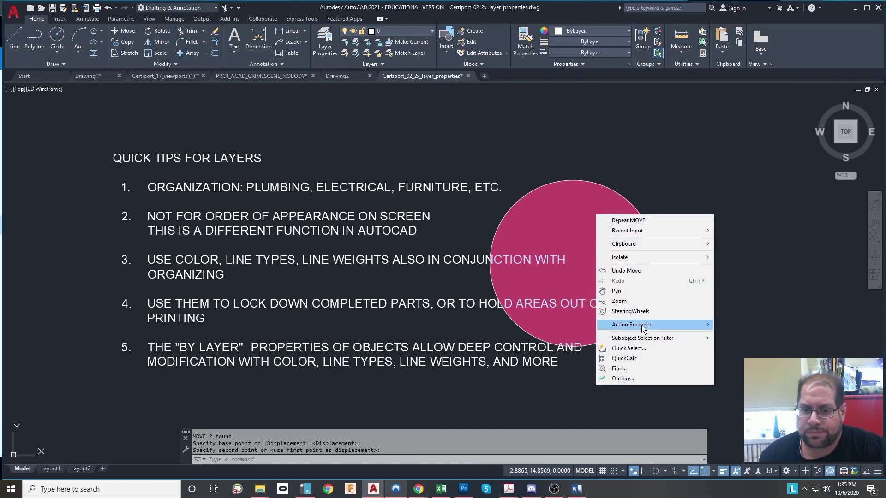
{"action": "mouse_move", "coordinate": [642, 328]}
{"action": "key", "text": "Escape"}
{"action": "key", "text": "Escape"}
{"action": "key", "text": "Escape"}
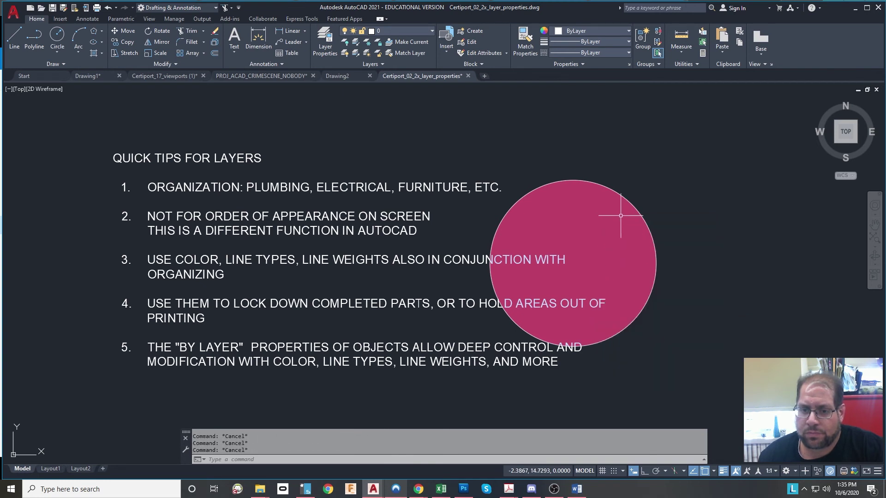
{"action": "left_click", "coordinate": [645, 199]}
{"action": "left_click", "coordinate": [617, 226]}
{"action": "right_click", "coordinate": [616, 234]}
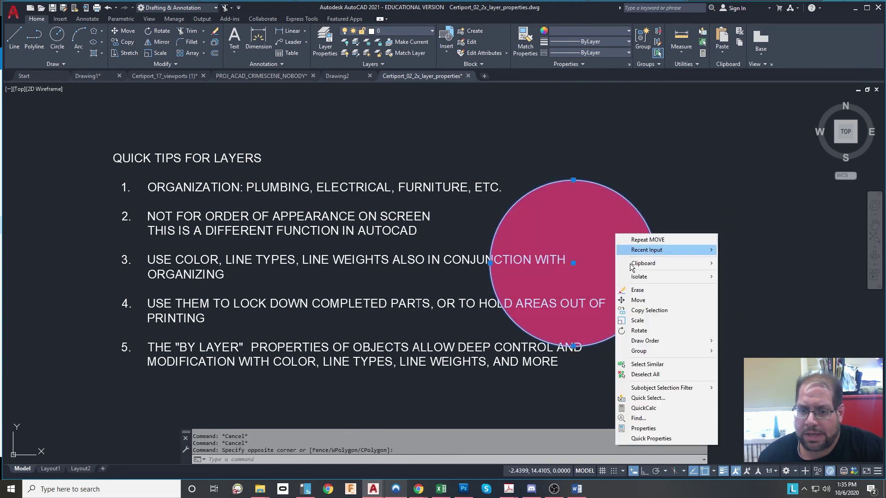
{"action": "left_click", "coordinate": [638, 330]}
{"action": "key", "text": "Escape"}
{"action": "key", "text": "Escape"}
{"action": "right_click", "coordinate": [631, 257]}
{"action": "key", "text": "Escape"}
Step: Set the red hatch to Bring Above Objects, choosing the tips text as reference
{"action": "left_click", "coordinate": [632, 231]}
{"action": "left_click", "coordinate": [623, 244]}
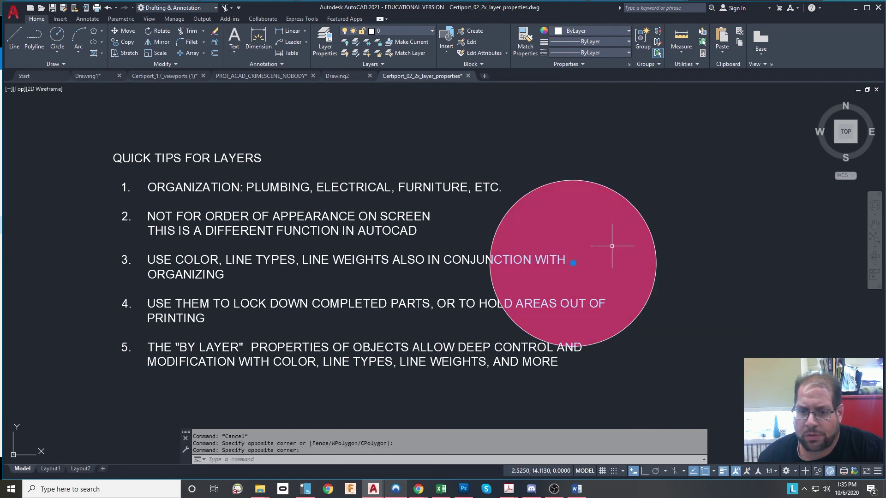
{"action": "right_click", "coordinate": [631, 202]}
{"action": "mouse_move", "coordinate": [670, 365]}
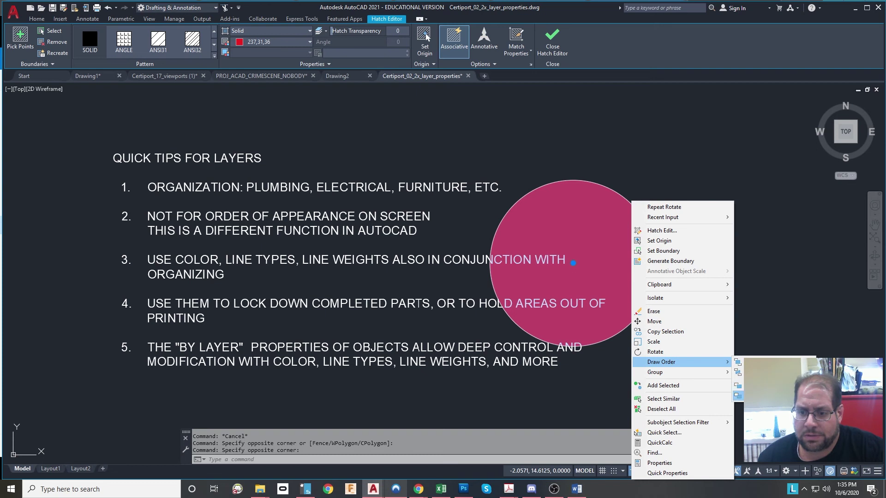
{"action": "left_click", "coordinate": [737, 385]}
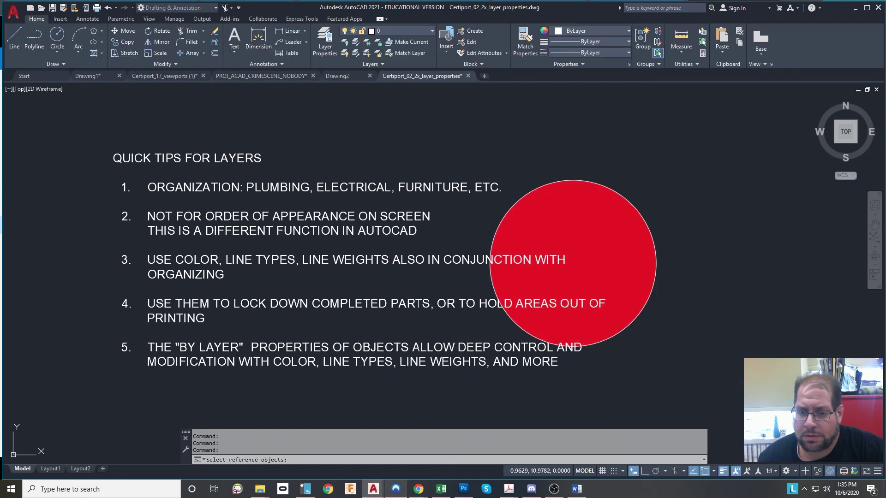
{"action": "left_click", "coordinate": [694, 242]}
{"action": "left_click", "coordinate": [642, 277]}
{"action": "key", "text": "Return"}
{"action": "key", "text": "Escape"}
{"action": "key", "text": "Escape"}
{"action": "key", "text": "Escape"}
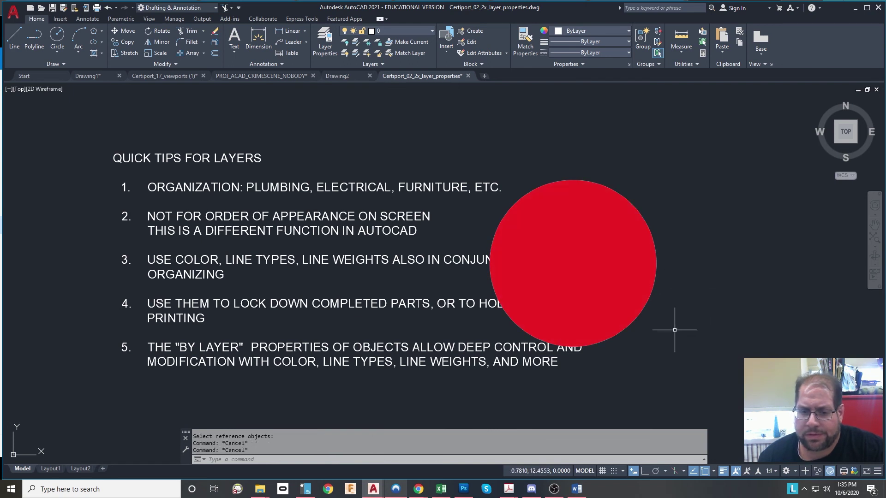
Step: Delete the red circle together with its hatch
{"action": "left_click", "coordinate": [695, 188]}
{"action": "left_click", "coordinate": [629, 253]}
{"action": "key", "text": "Delete"}
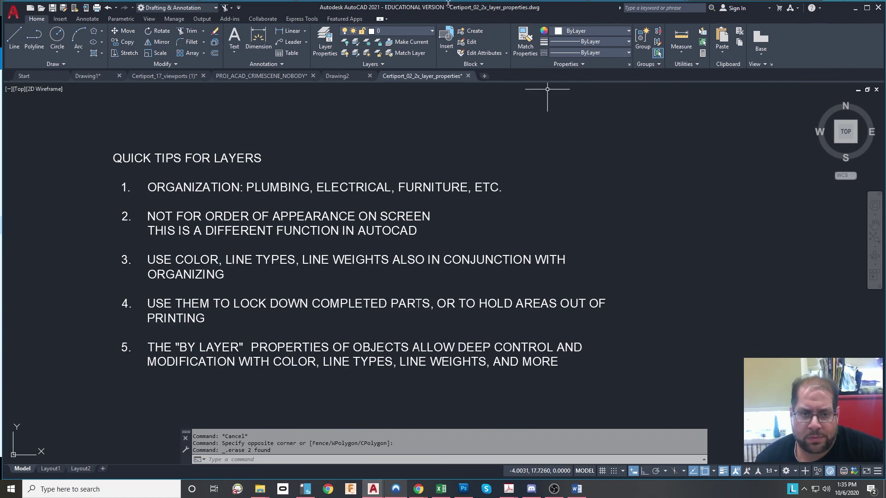
{"action": "left_click", "coordinate": [324, 40]}
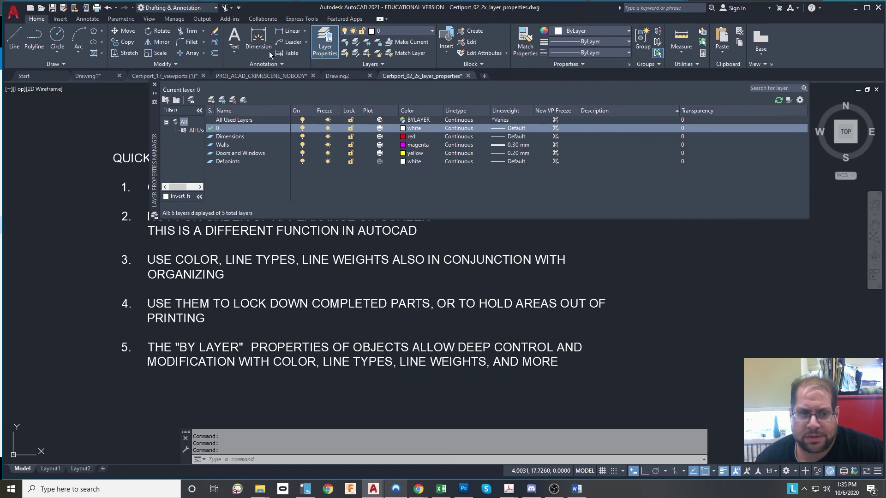
{"action": "left_click", "coordinate": [154, 85]}
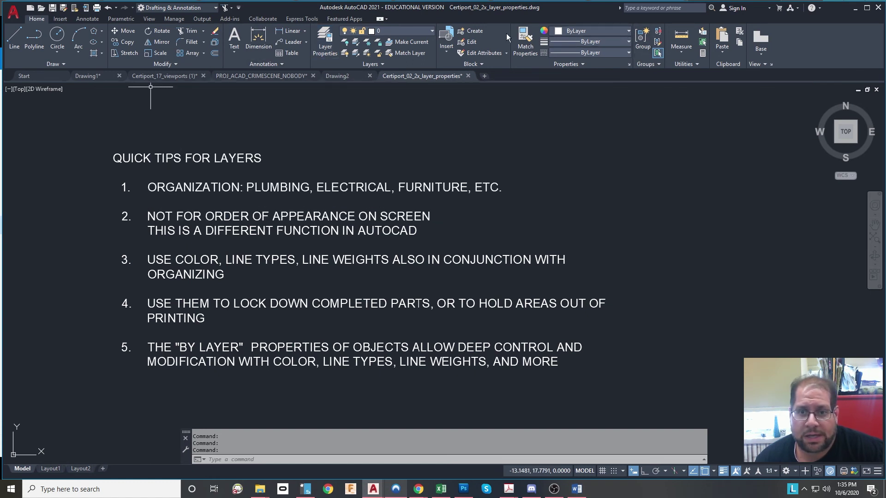